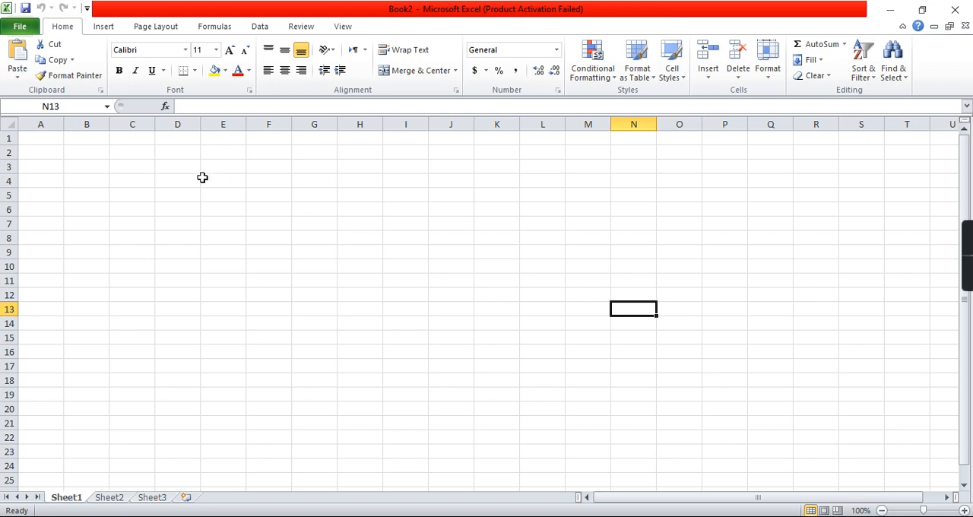
# Step: Select whole columns H, E, G, H and I one after another on the empty sheet
pyautogui.click(180, 174)
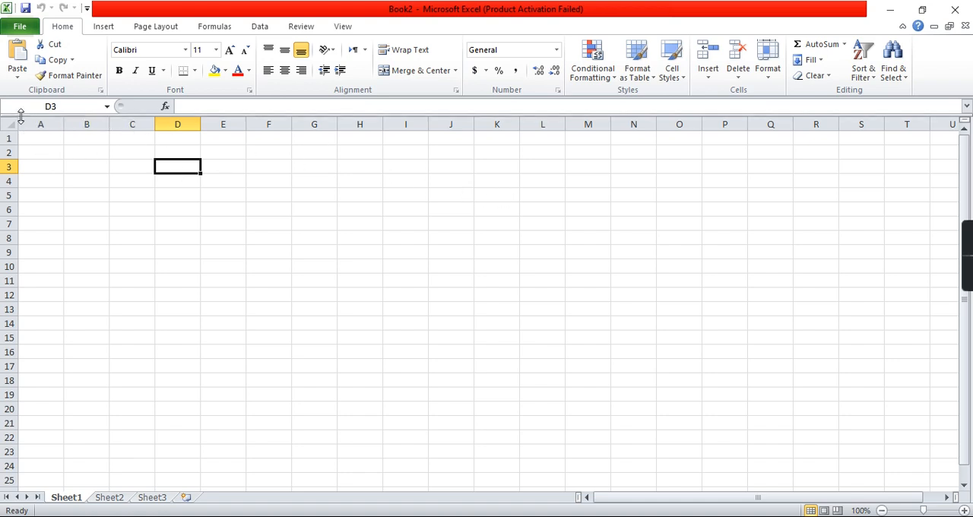
pyautogui.click(363, 124)
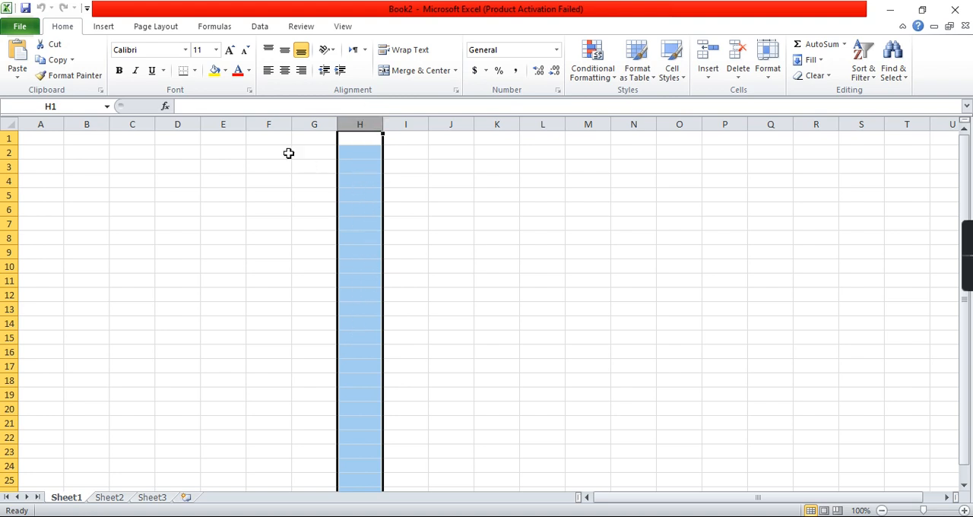
pyautogui.click(233, 124)
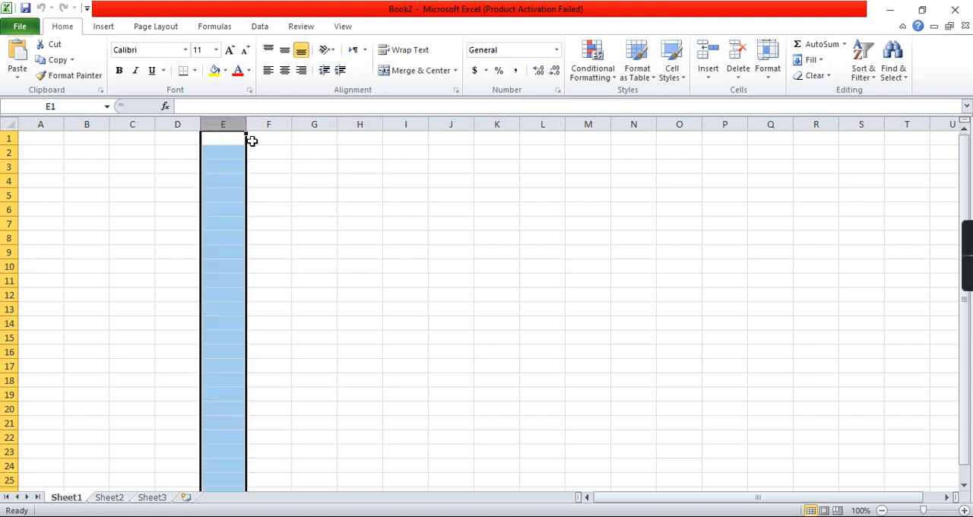
pyautogui.click(316, 136)
pyautogui.click(318, 124)
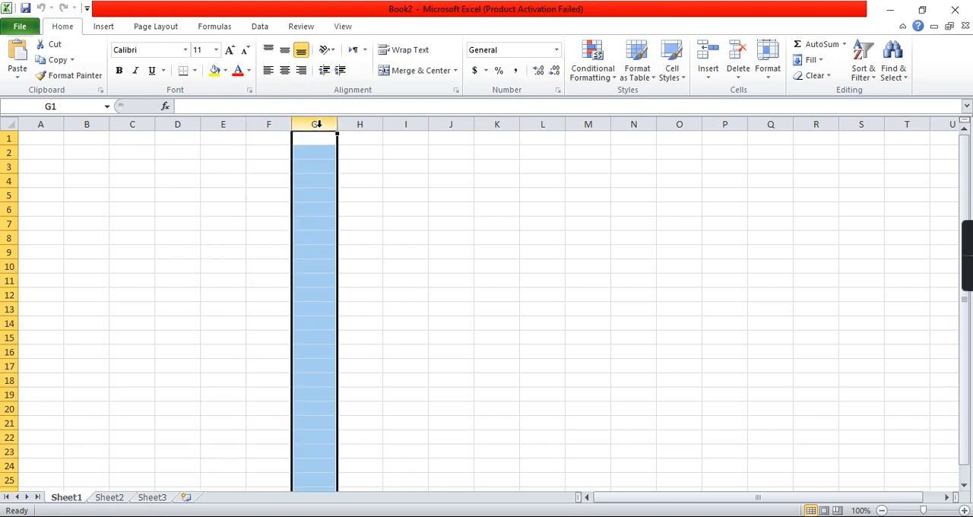
pyautogui.click(358, 124)
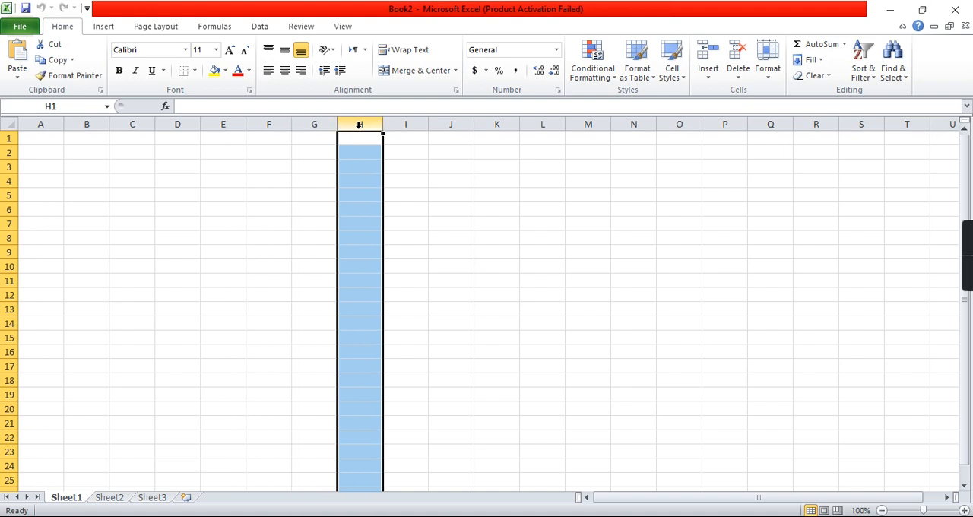
pyautogui.click(407, 124)
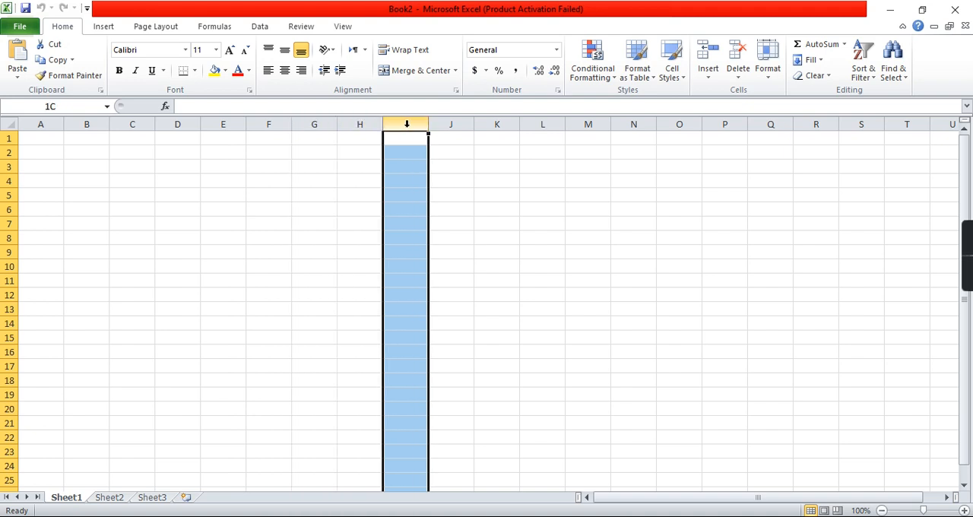
# Step: Select whole rows 1 through 5 one after another
pyautogui.click(9, 138)
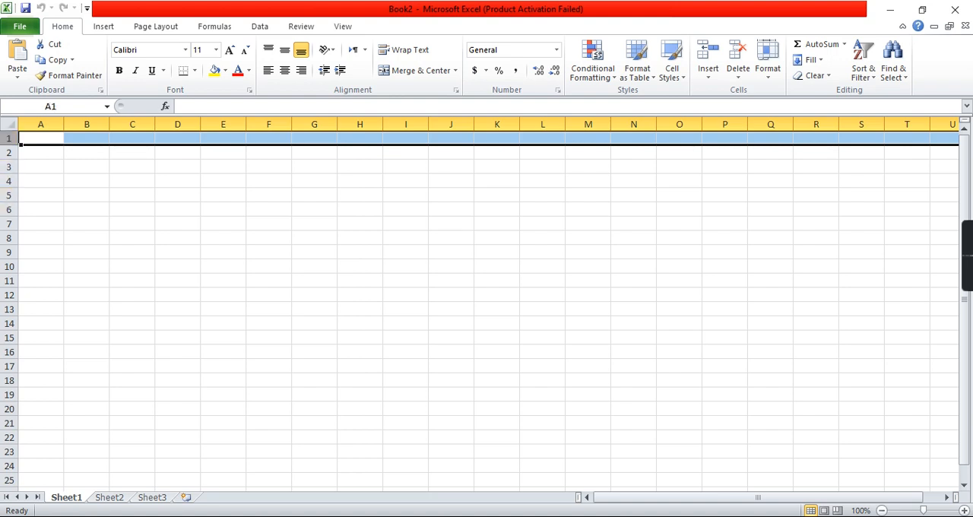
pyautogui.moveTo(10, 144); pyautogui.dragTo(10, 143)
pyautogui.click(10, 143)
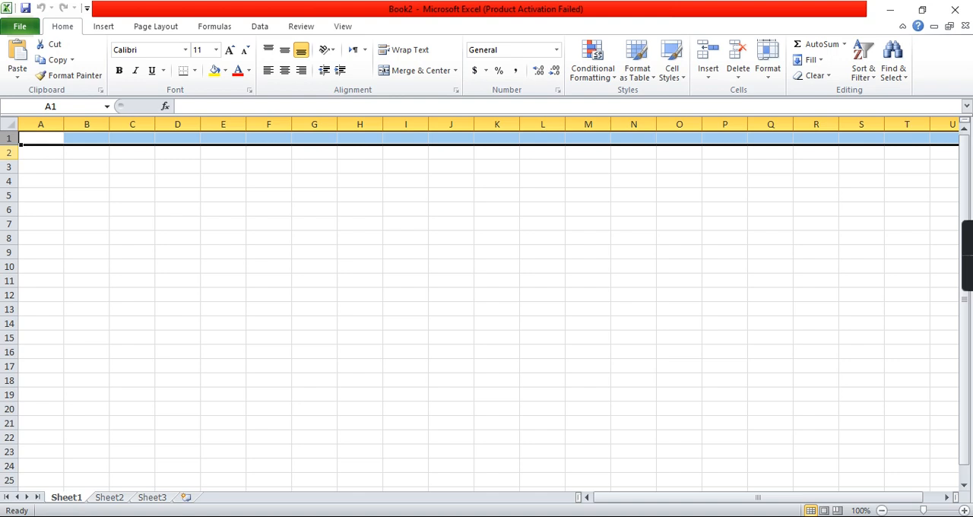
pyautogui.click(10, 152)
pyautogui.click(9, 167)
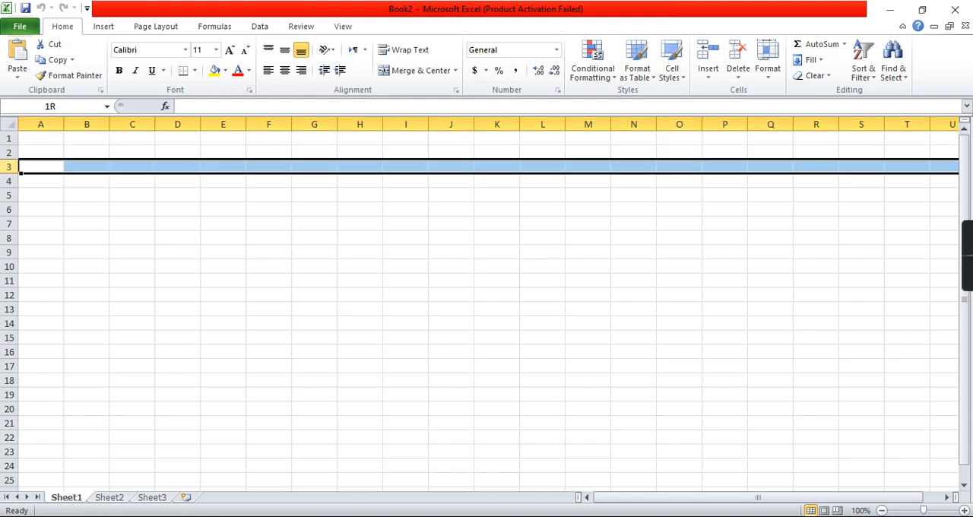
pyautogui.click(9, 181)
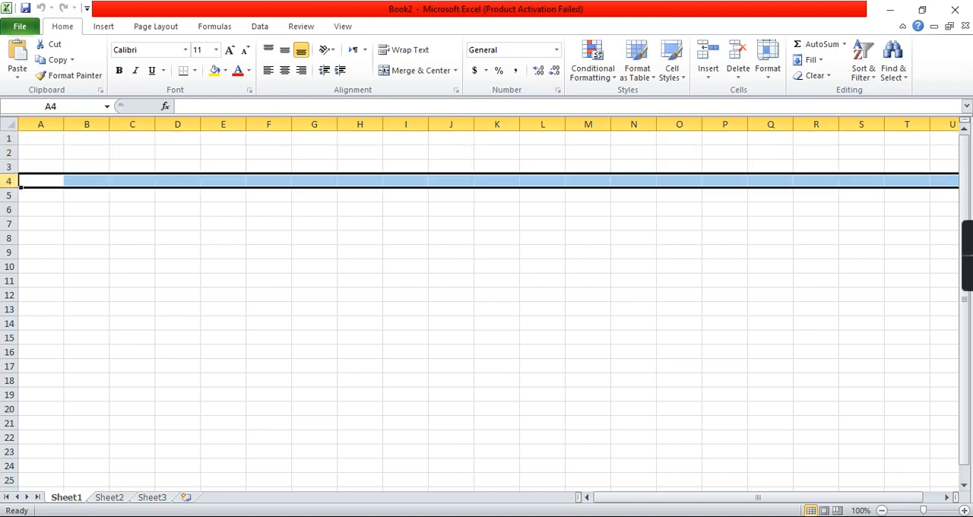
pyautogui.click(9, 195)
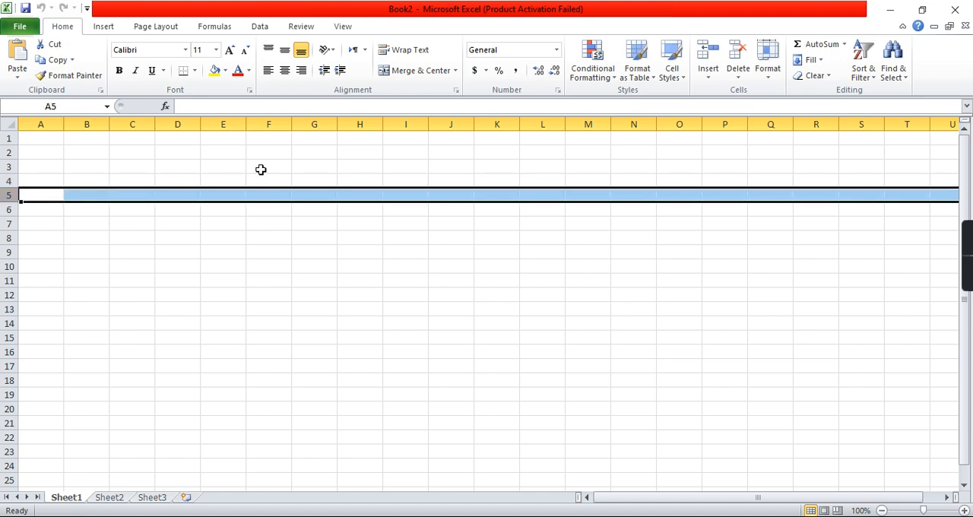
# Step: Select cells G9, D5, B3, A1 and G7 in turn to examine their cell references
pyautogui.click(296, 247)
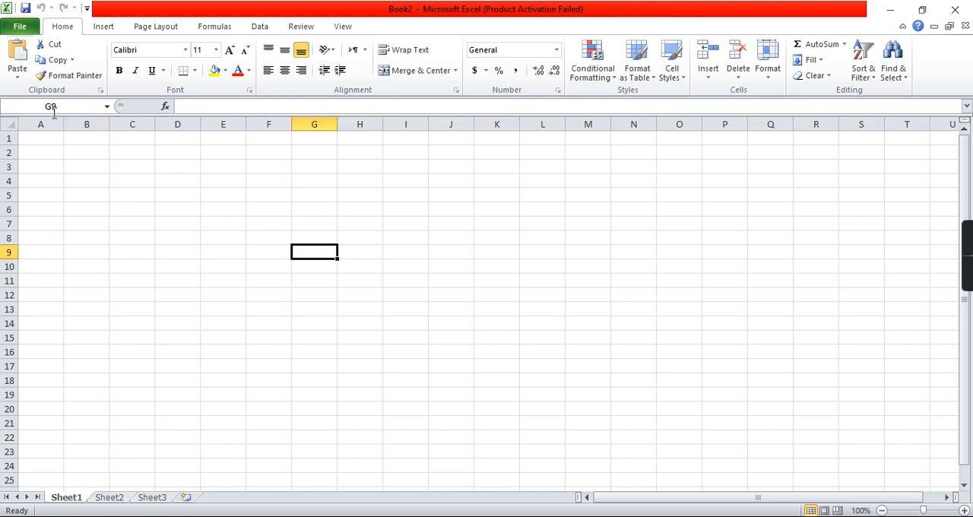
pyautogui.click(166, 195)
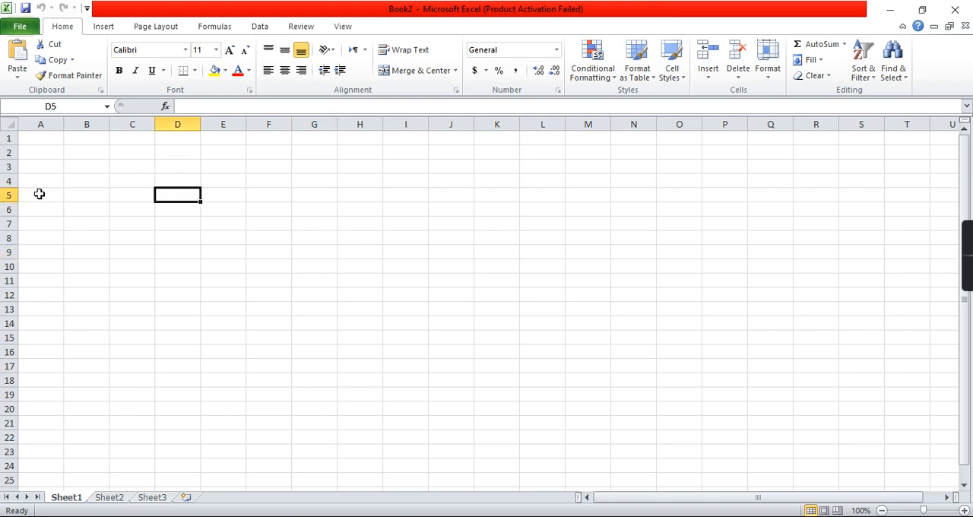
pyautogui.click(82, 172)
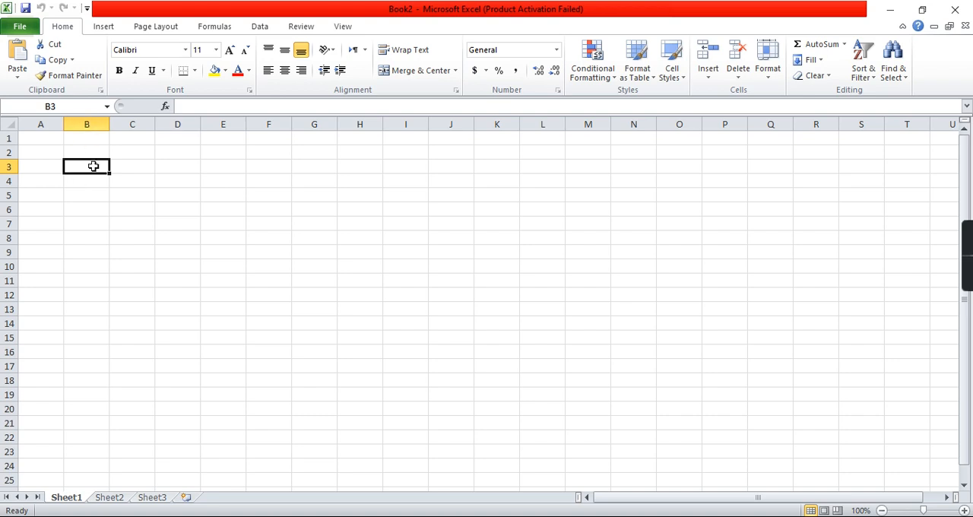
pyautogui.click(34, 139)
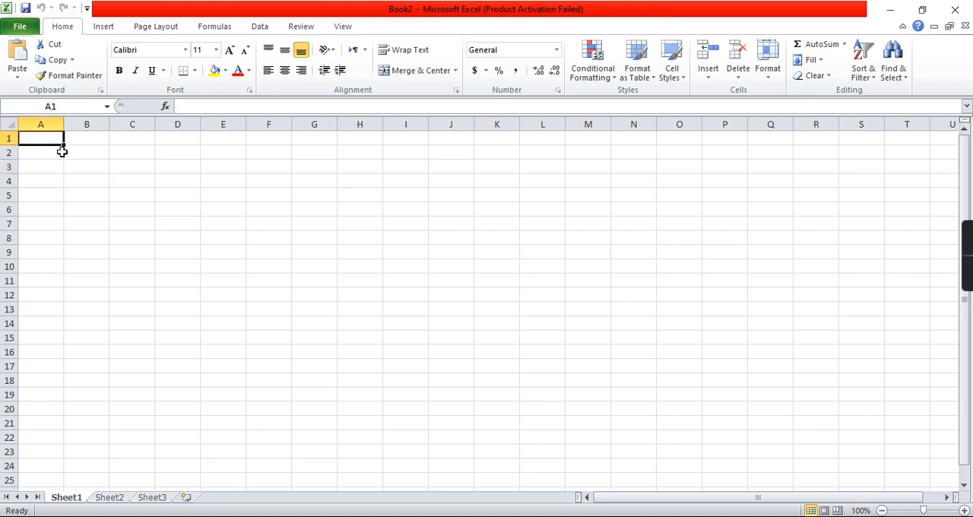
pyautogui.click(298, 222)
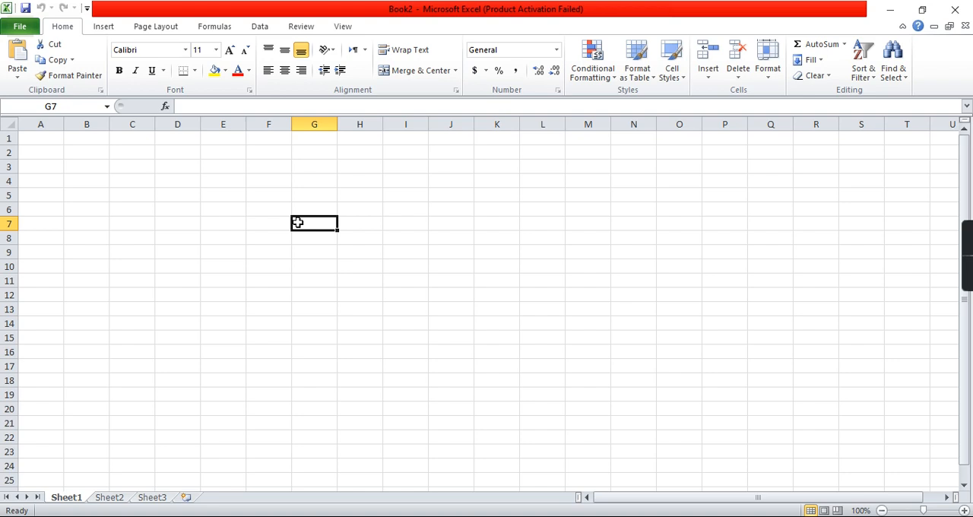
# Step: Enter the headers S. NO, Name, Age and Gender in cells A4 through D4
pyautogui.click(37, 180)
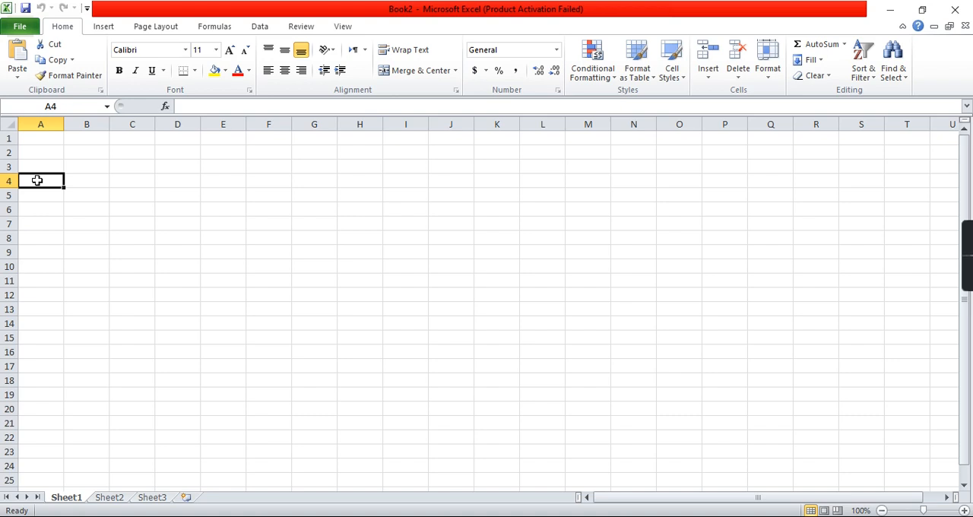
pyautogui.write('S. NO')
pyautogui.press('Tab')
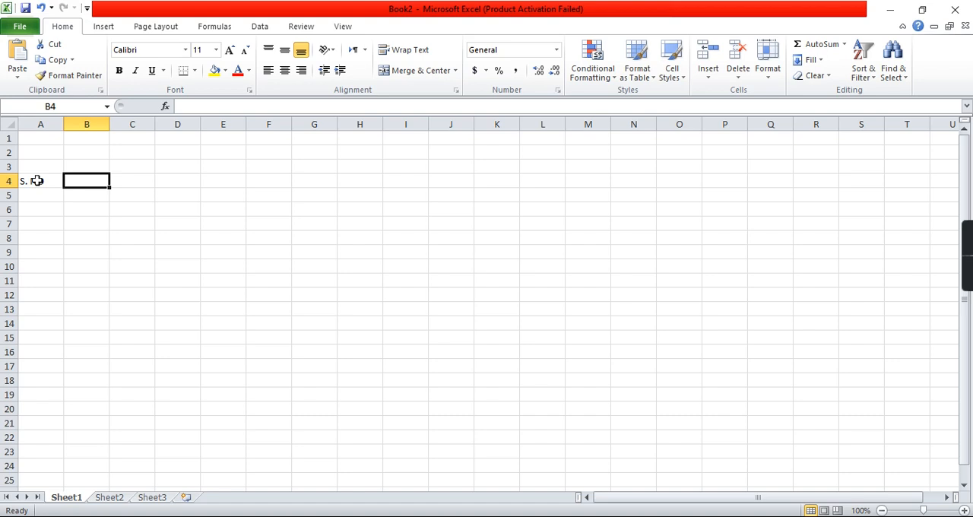
pyautogui.write('Name')
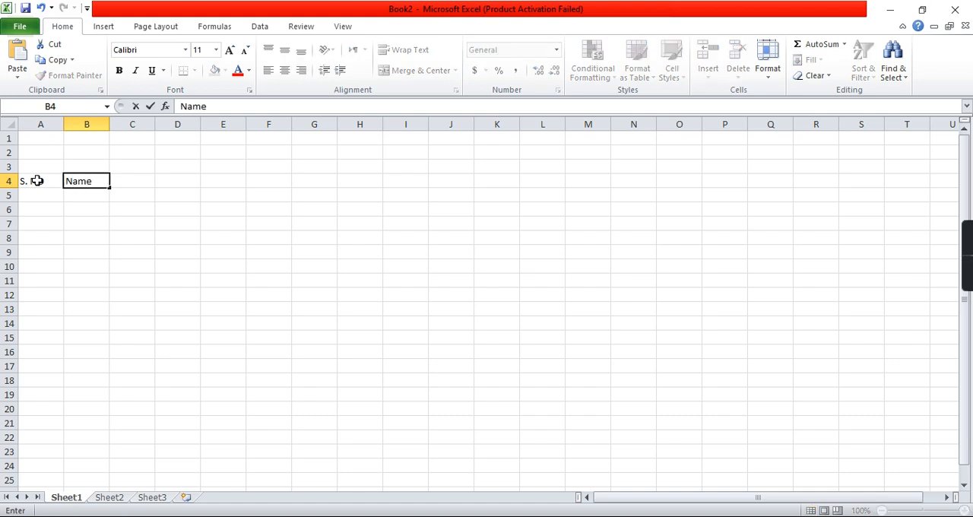
pyautogui.press('Tab')
pyautogui.write('Age')
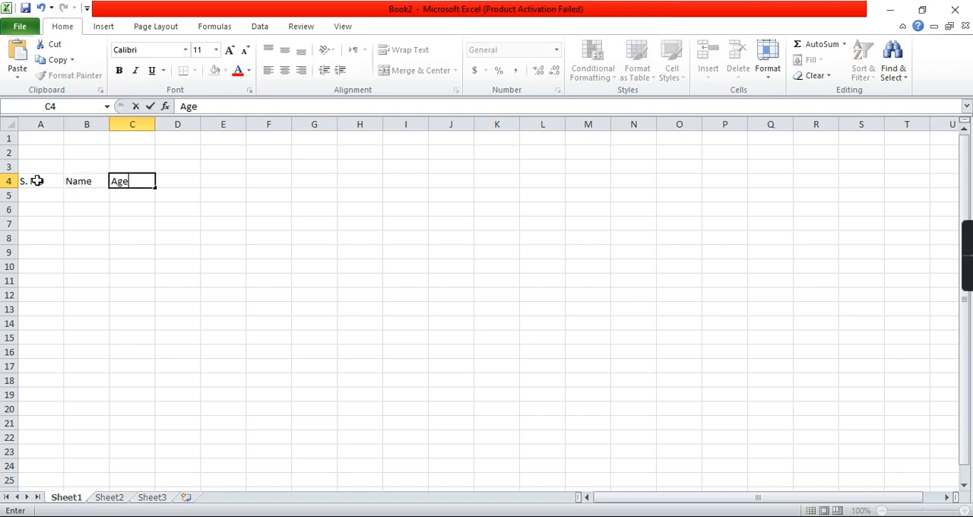
pyautogui.press('Tab')
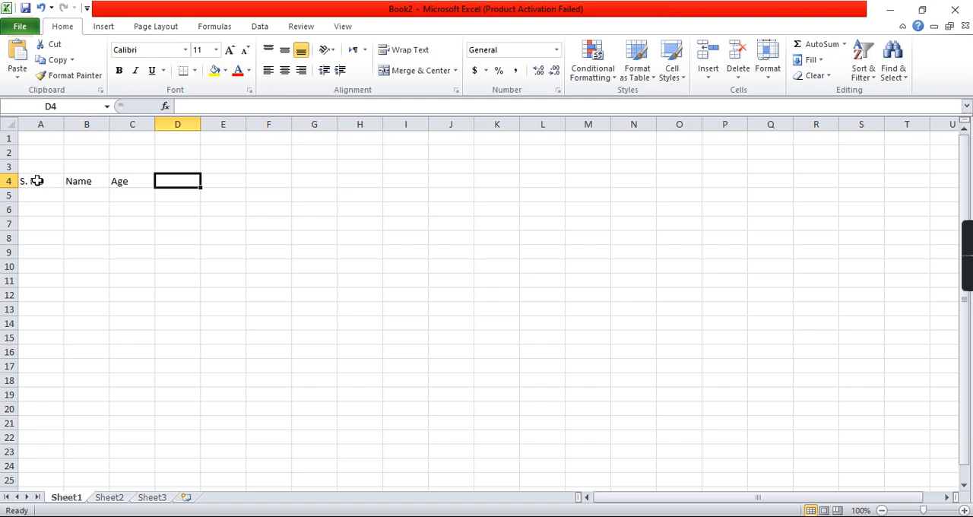
pyautogui.write('Gender')
pyautogui.press('Tab')
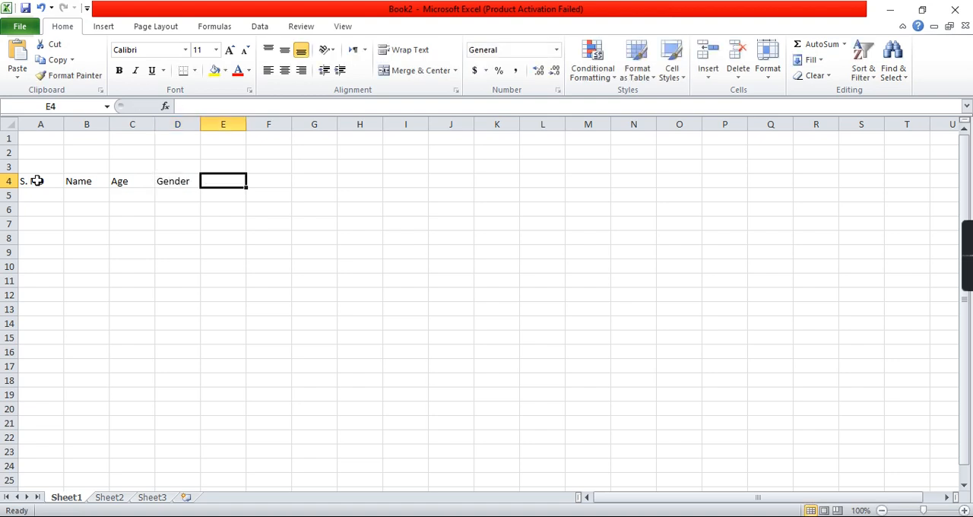
# Step: Enter the headers Qualification, Address, City and Remarks in cells E4 through H4
pyautogui.write('Quali')
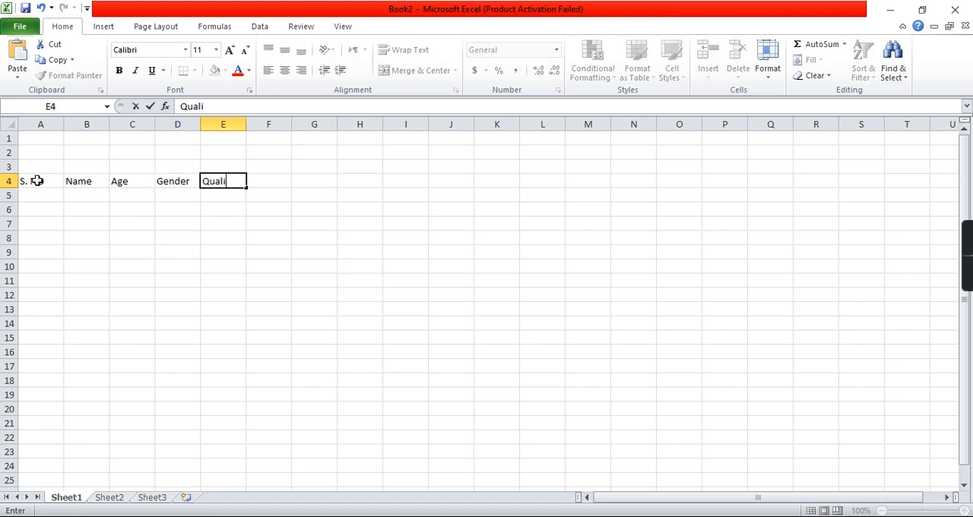
pyautogui.write('fication')
pyautogui.press('Tab')
pyautogui.write('Addres')
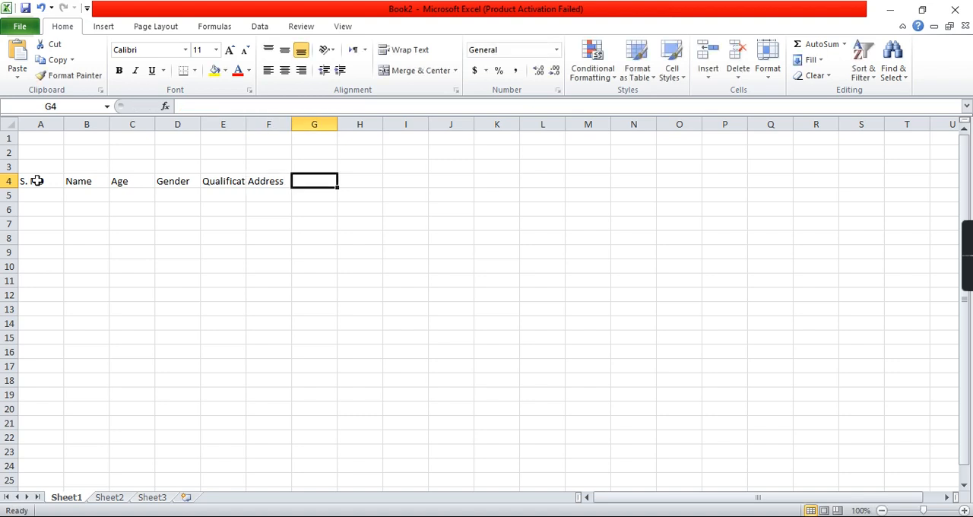
pyautogui.write('Citry')
pyautogui.press('BackSpace')
pyautogui.press('BackSpace')
pyautogui.write('y')
pyautogui.press('Tab')
pyautogui.write('Remarks')
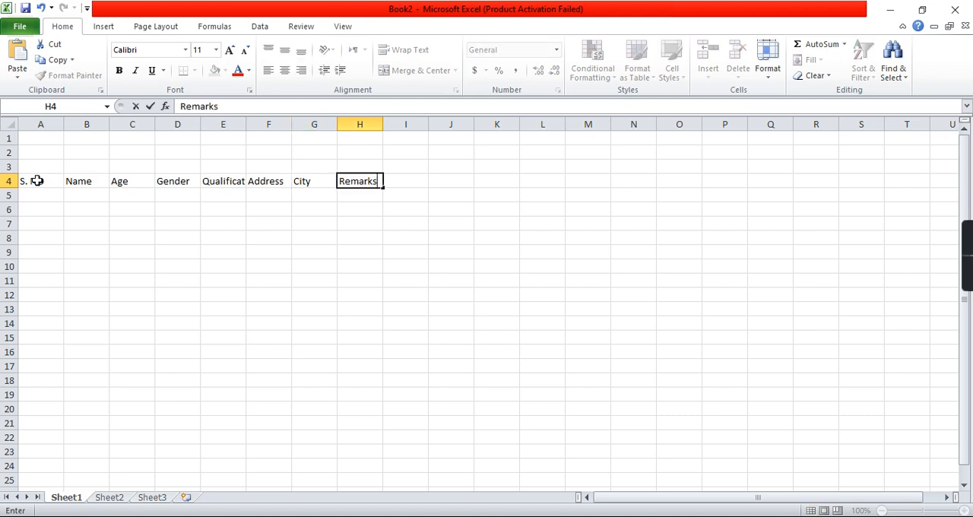
pyautogui.press('Tab')
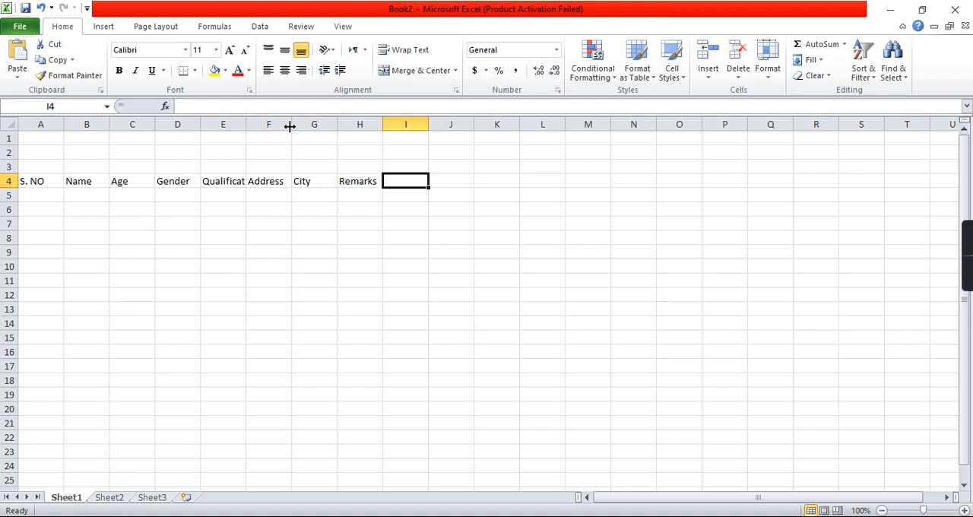
# Step: Resize columns manually, widening Address to about 28, narrowing S. NO, and widening Name and Qualification to show their contents
pyautogui.moveTo(292, 126); pyautogui.dragTo(292, 125)
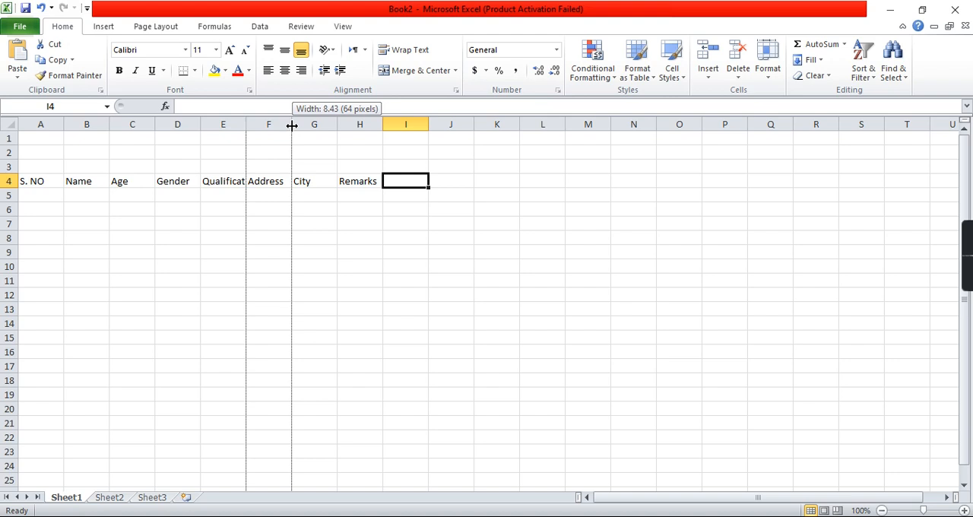
pyautogui.moveTo(292, 125); pyautogui.dragTo(390, 131)
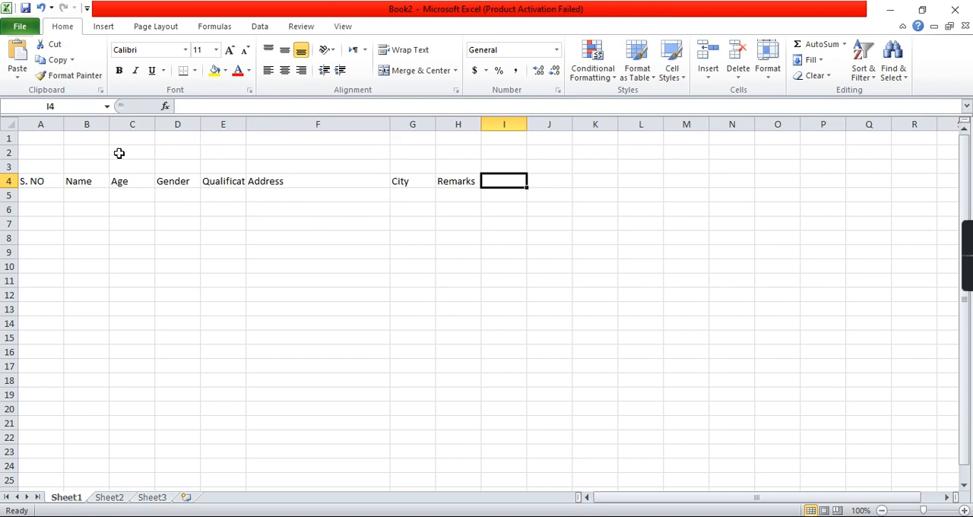
pyautogui.moveTo(64, 123); pyautogui.dragTo(50, 126)
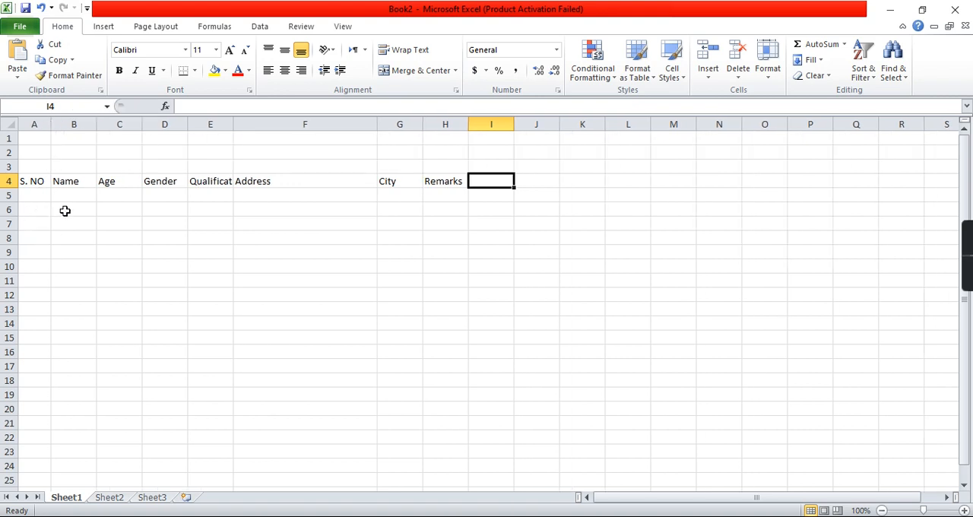
pyautogui.moveTo(97, 125); pyautogui.dragTo(159, 131)
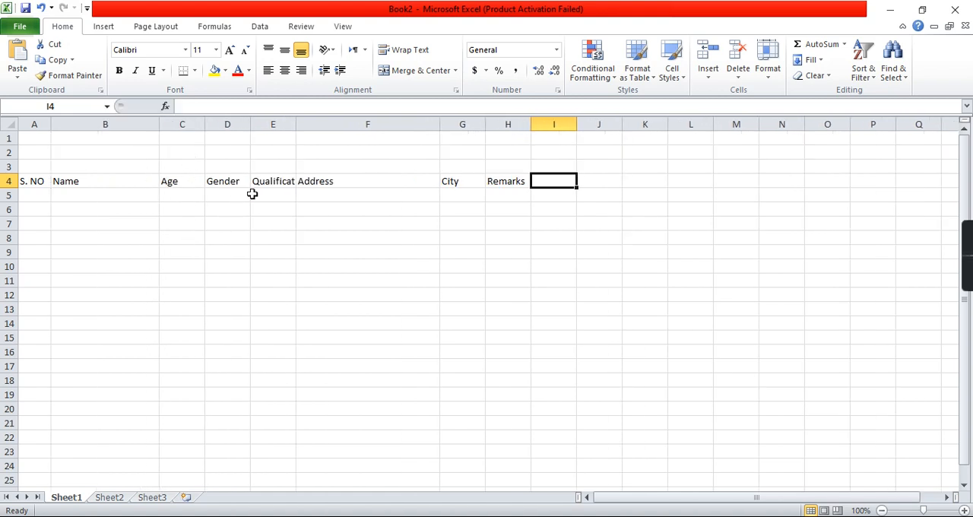
pyautogui.moveTo(293, 129); pyautogui.dragTo(311, 132)
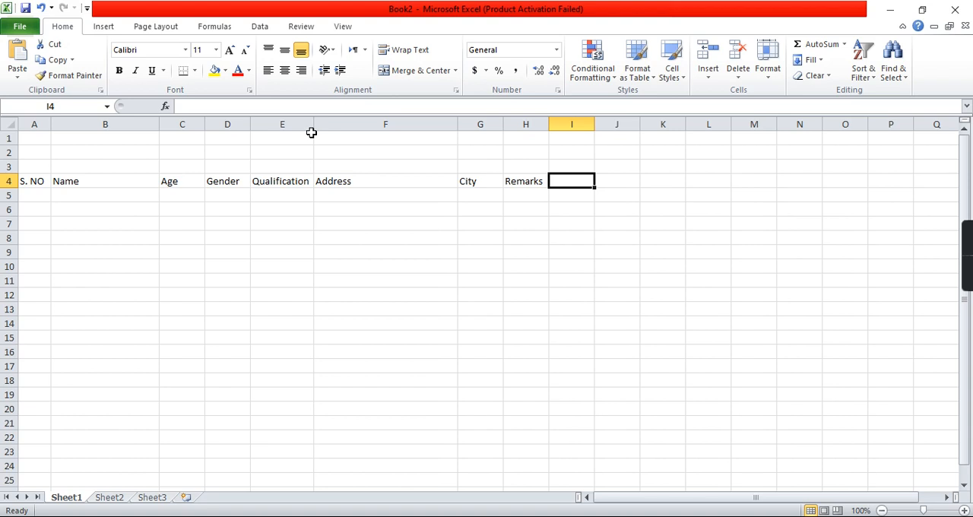
# Step: AutoFit the widths of the Name, Age, Gender and Address columns to their header text
pyautogui.doubleClick(159, 127)
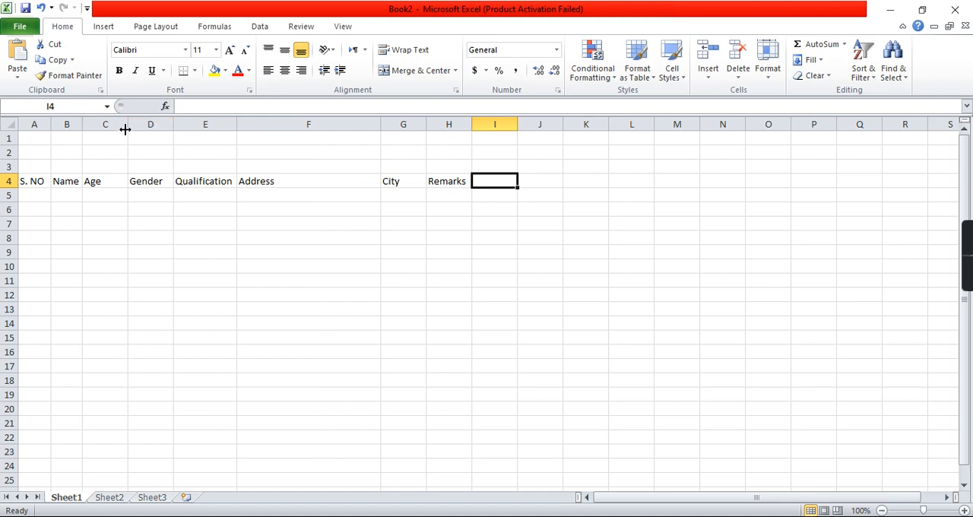
pyautogui.doubleClick(127, 129)
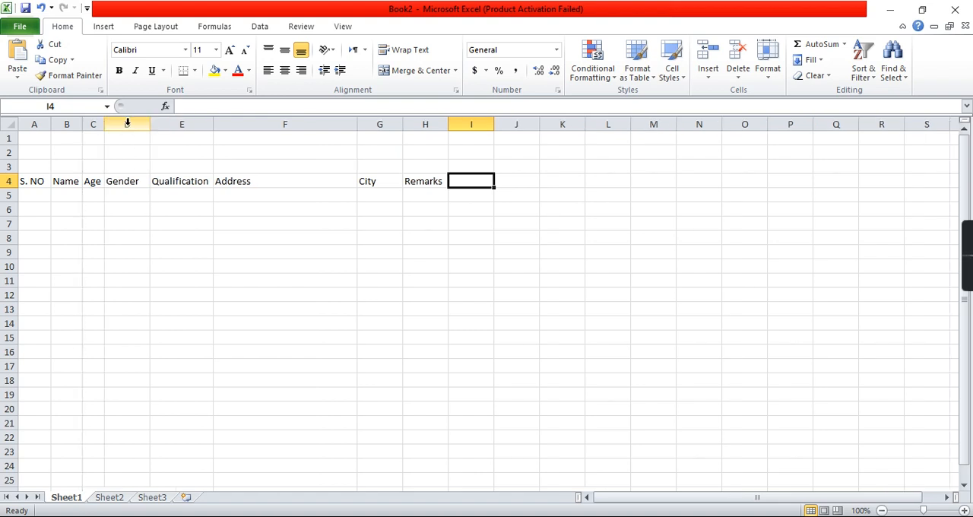
pyautogui.moveTo(149, 127); pyautogui.dragTo(149, 127)
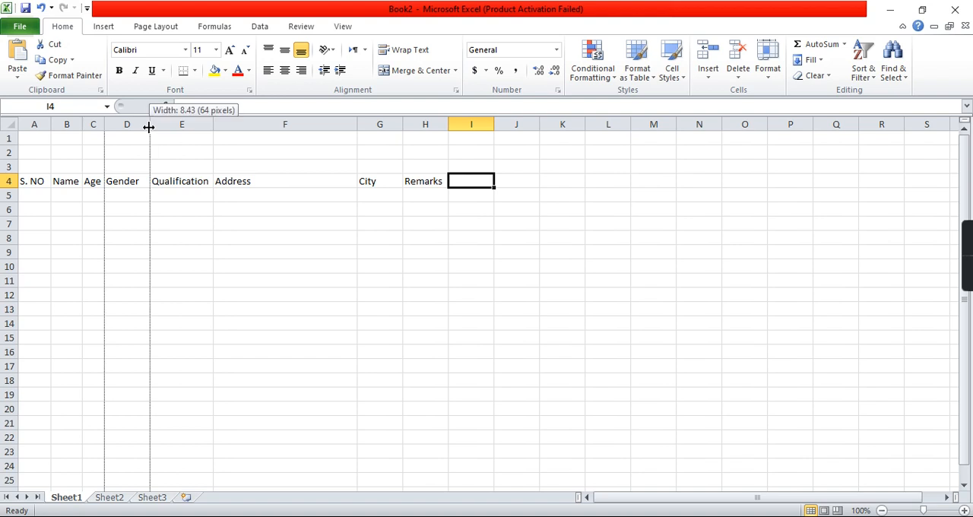
pyautogui.doubleClick(149, 127)
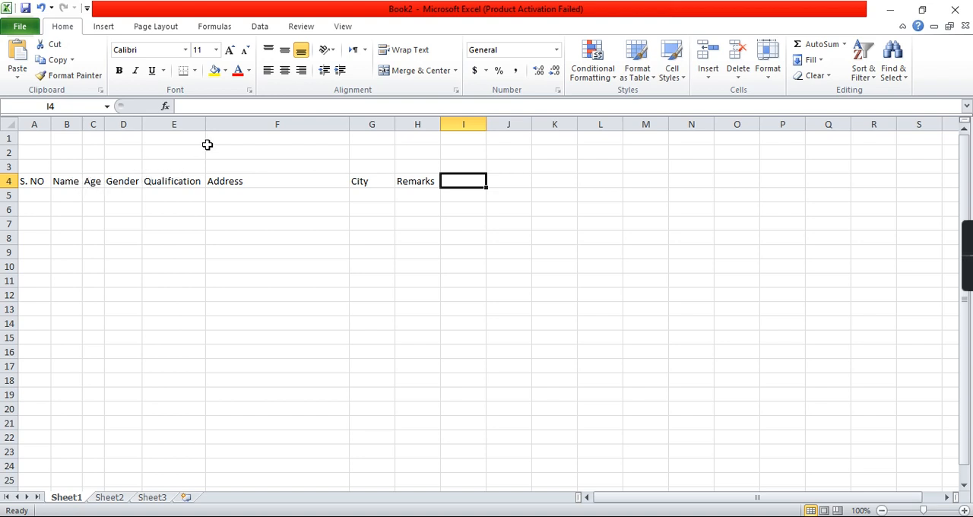
pyautogui.doubleClick(351, 121)
pyautogui.click(351, 121)
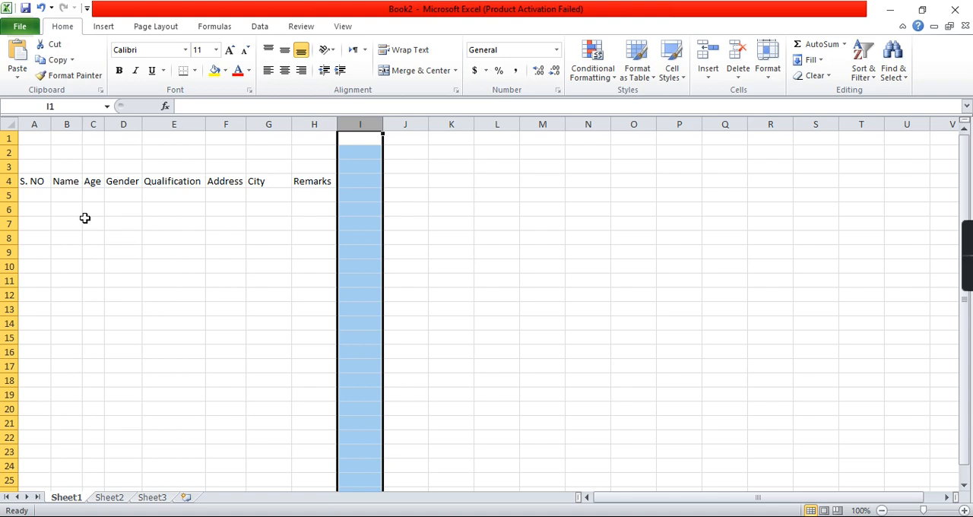
# Step: Widen the Name and Age columns, and give the Age, Gender and Qualification columns the same width
pyautogui.moveTo(83, 125); pyautogui.dragTo(209, 136)
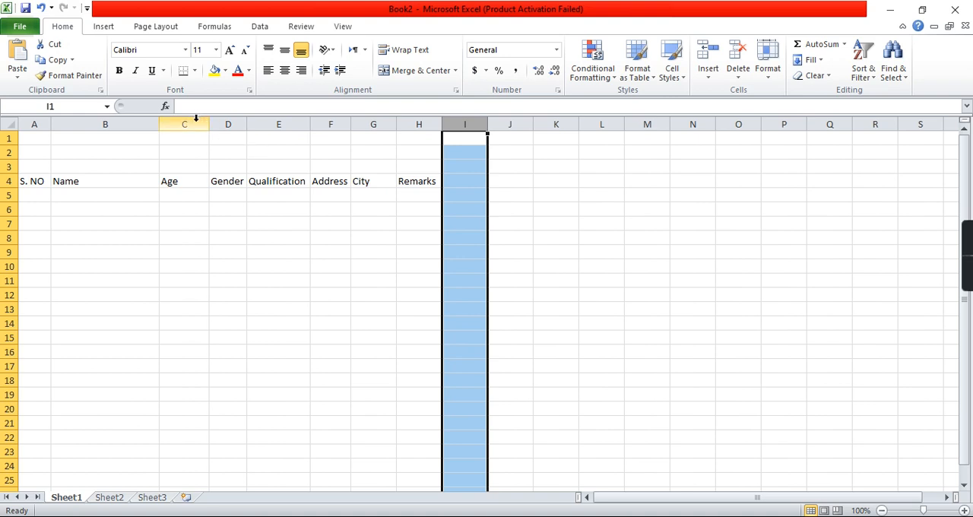
pyautogui.moveTo(195, 118); pyautogui.dragTo(259, 122)
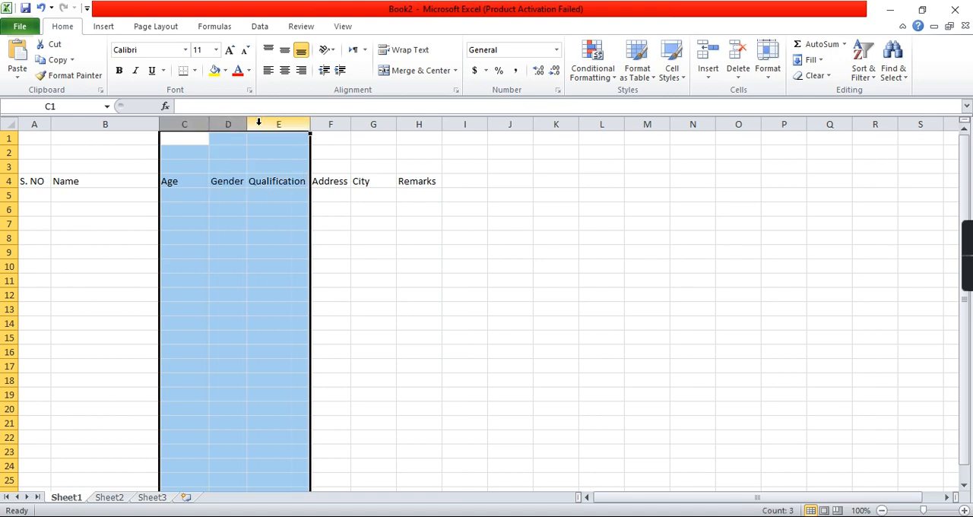
pyautogui.moveTo(186, 122); pyautogui.dragTo(271, 122)
pyautogui.moveTo(213, 124); pyautogui.dragTo(210, 125)
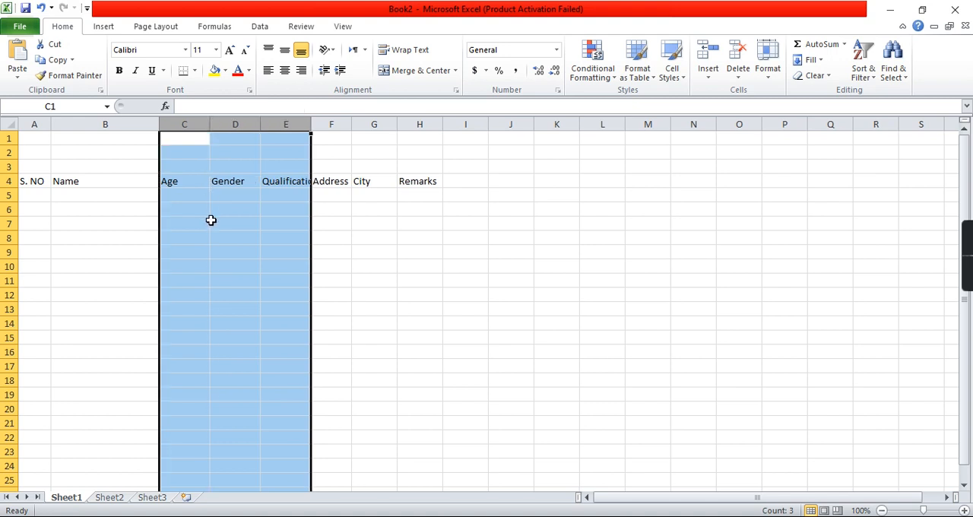
# Step: Widen the Qualification column to fit its header, and make the Address, City and Remarks columns considerably wider
pyautogui.click(275, 197)
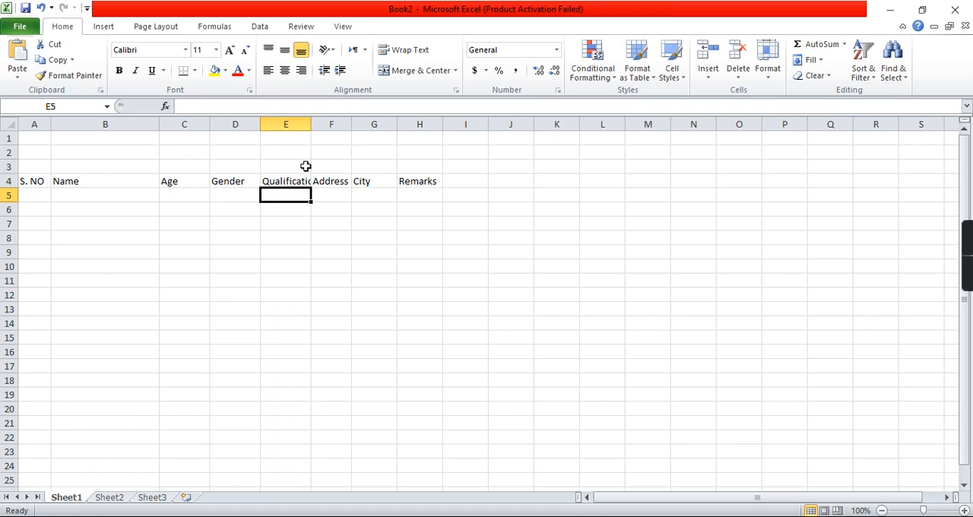
pyautogui.moveTo(311, 124); pyautogui.dragTo(321, 125)
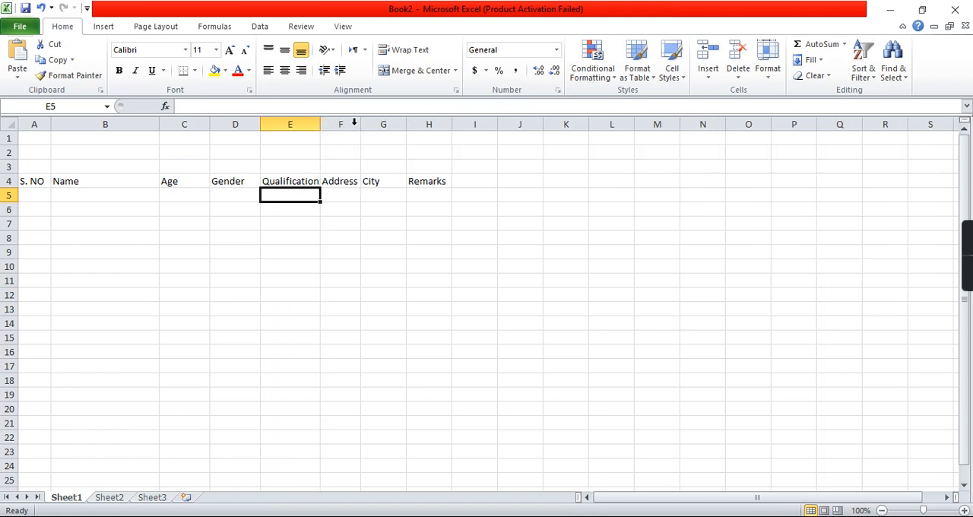
pyautogui.moveTo(320, 124); pyautogui.dragTo(622, 122)
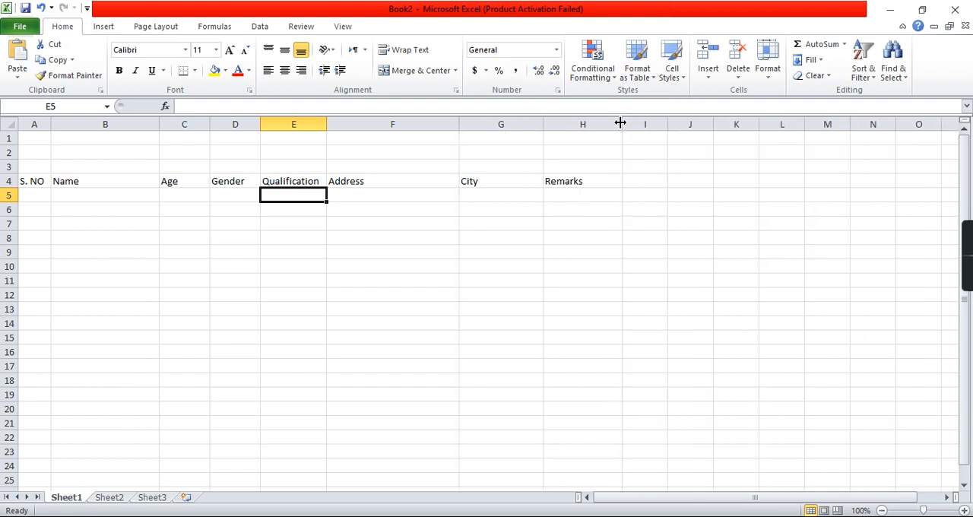
# Step: Narrow the Gender column slightly
pyautogui.click(109, 196)
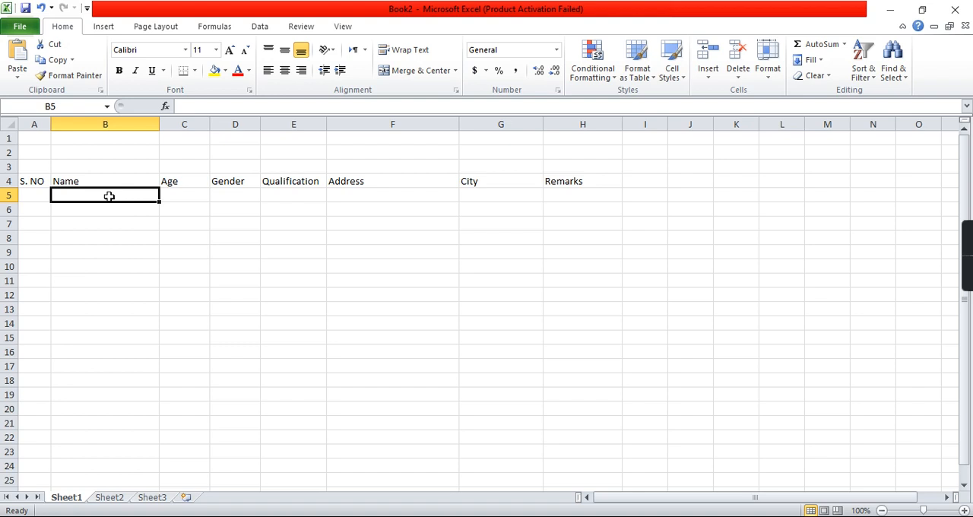
pyautogui.click(39, 194)
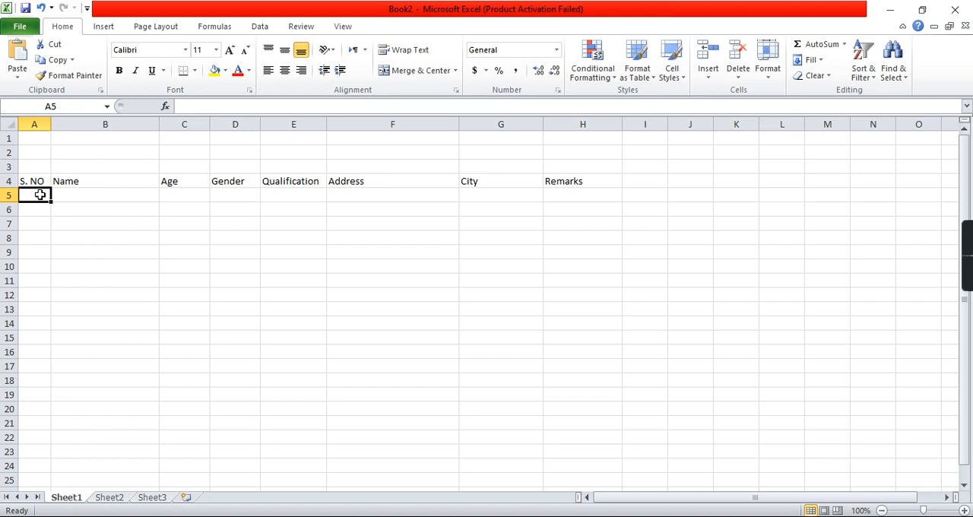
pyautogui.click(232, 181)
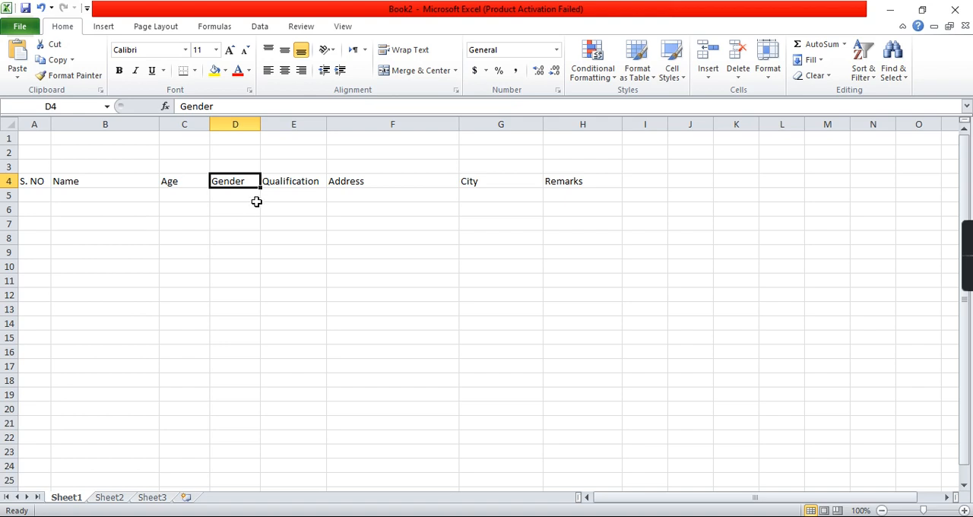
pyautogui.moveTo(259, 119); pyautogui.dragTo(257, 121)
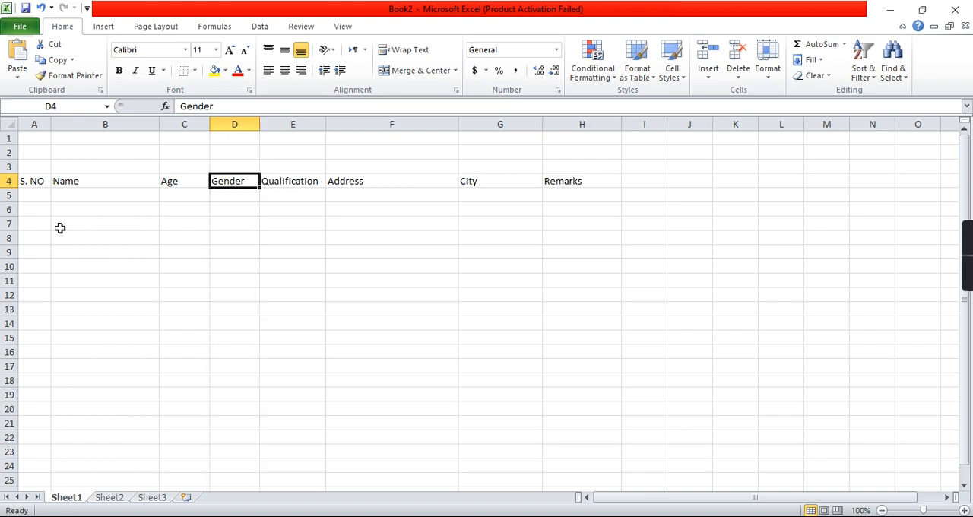
# Step: Enter serial number 1, the first person's name and age 35 in cells A5 through C5
pyautogui.click(24, 195)
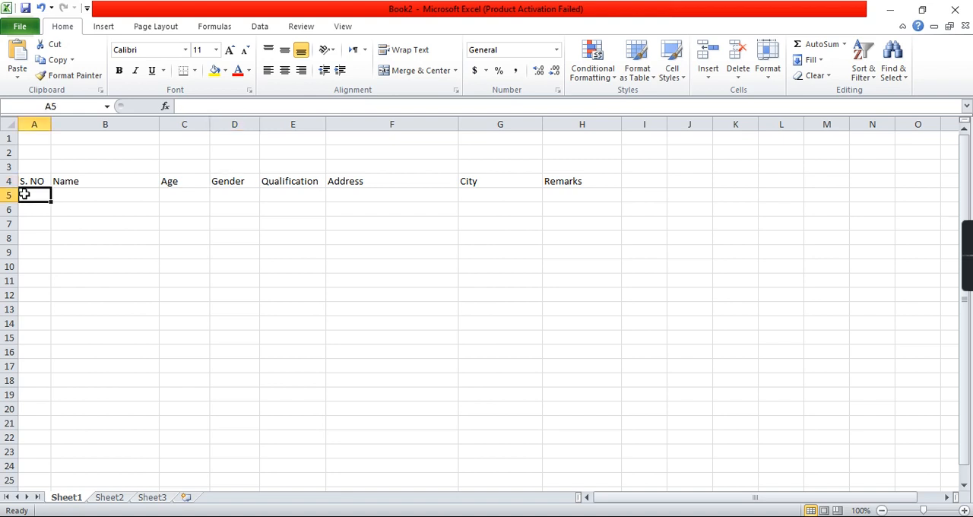
pyautogui.write('1')
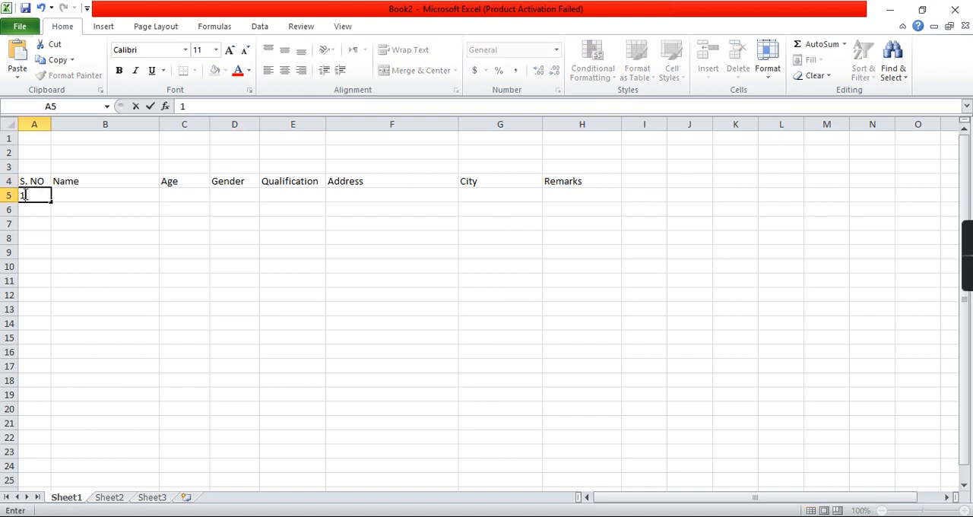
pyautogui.press('Tab')
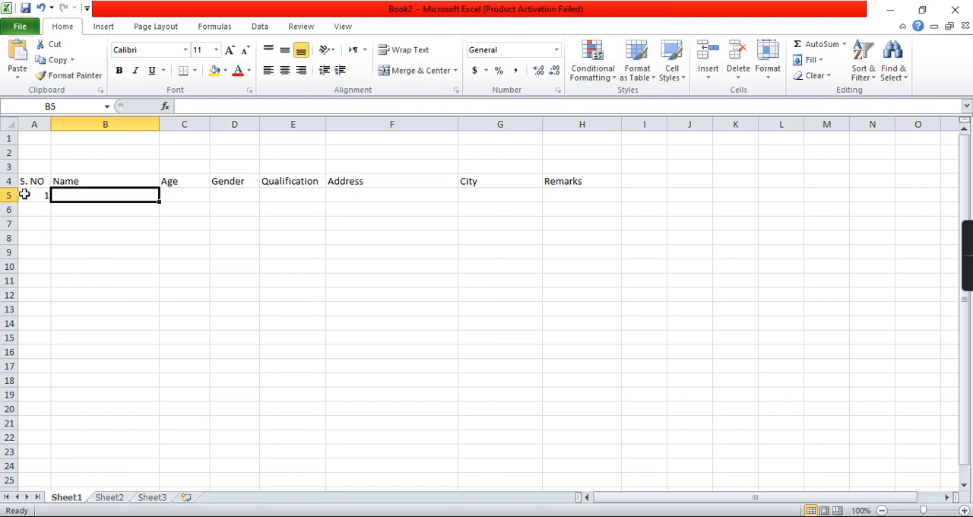
pyautogui.write('aRSLAN')
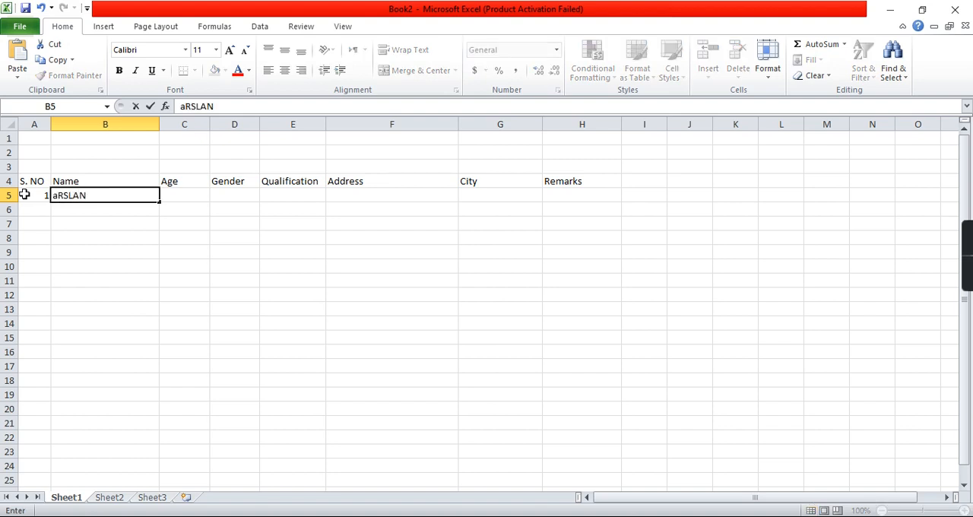
pyautogui.press('Tab')
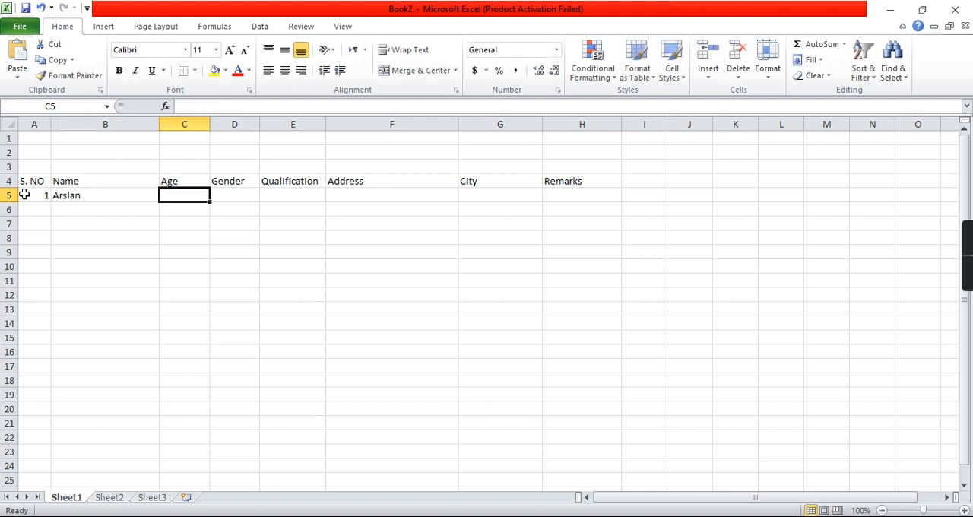
pyautogui.write('35')
pyautogui.press('Tab')
# Step: Enter Male as the gender in D5 and MA as the qualification in E5
pyautogui.write('Male')
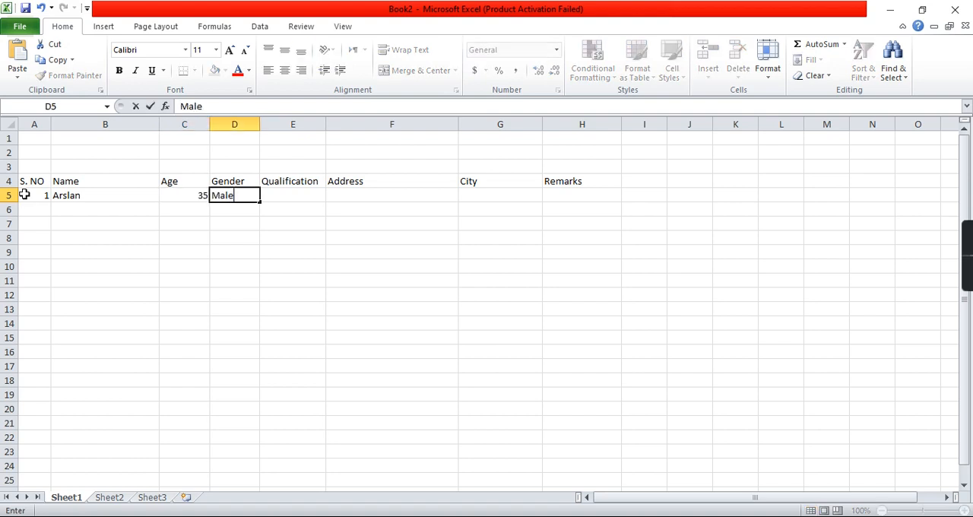
pyautogui.press('Tab')
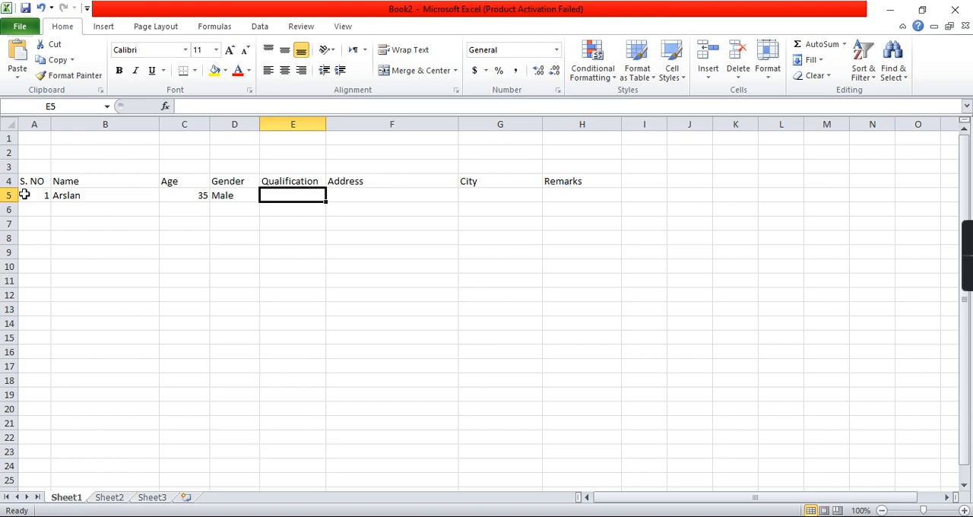
pyautogui.write('Ma')
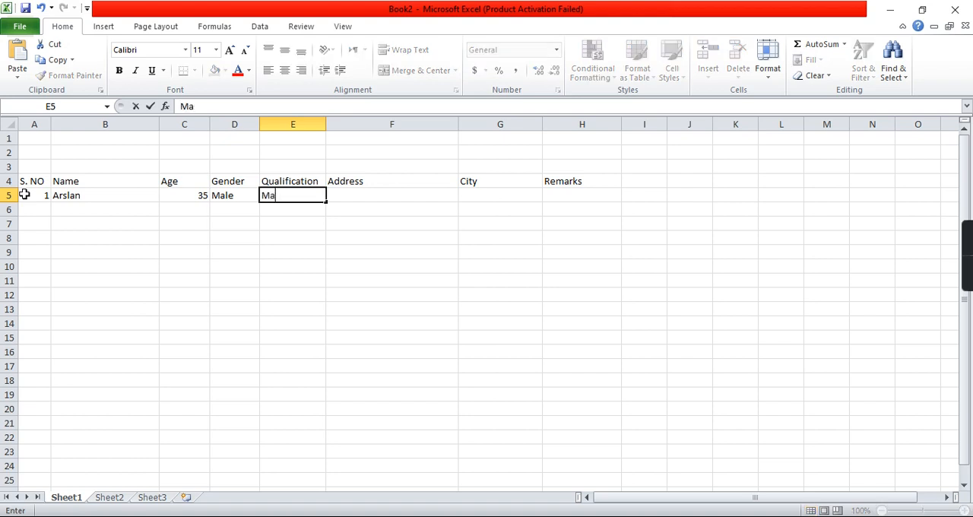
pyautogui.press('BackSpace')
pyautogui.write('A')
pyautogui.press('Tab')
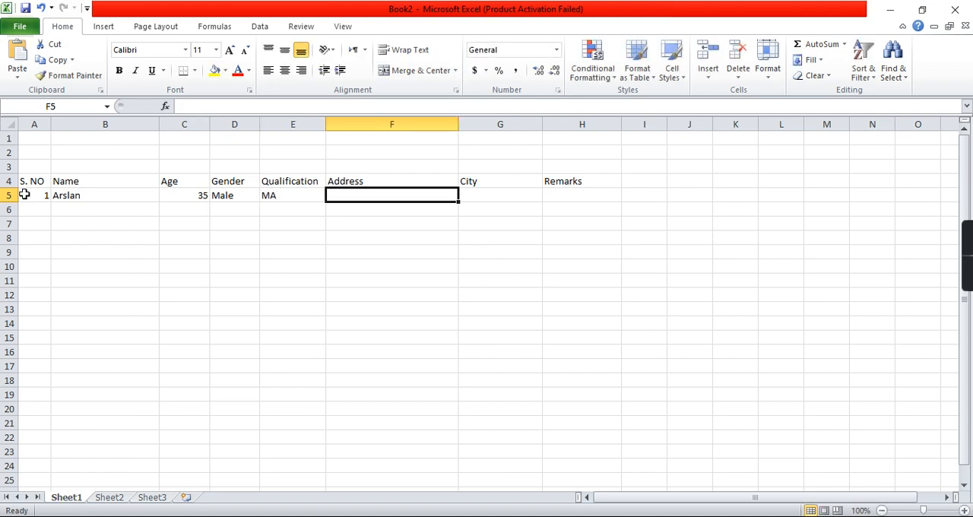
# Step: Enter the first person's full postal address in the Address cell F5
pyautogui.write('H')
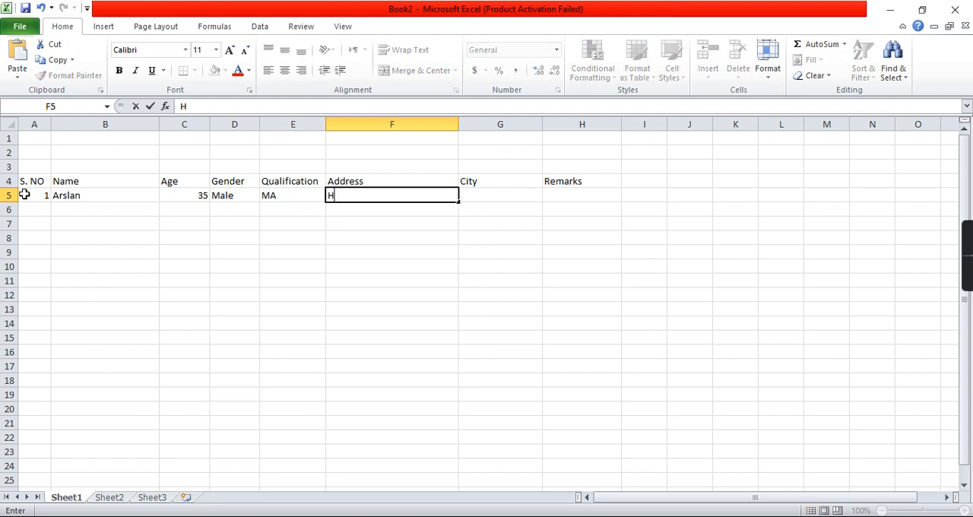
pyautogui.write('ouse No. 123, Street ')
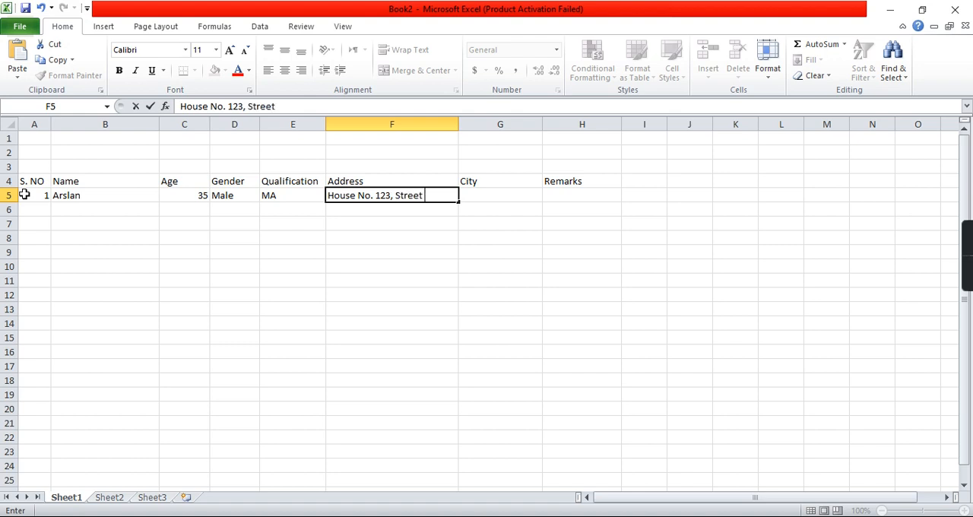
pyautogui.write('No.')
pyautogui.press('BackSpace')
pyautogui.write('5, Block')
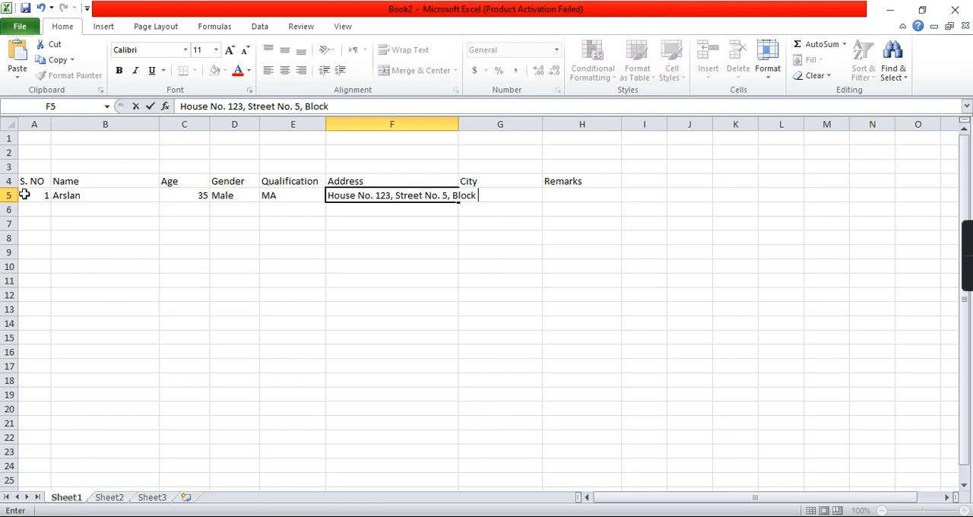
pyautogui.write(' D, Blue A')
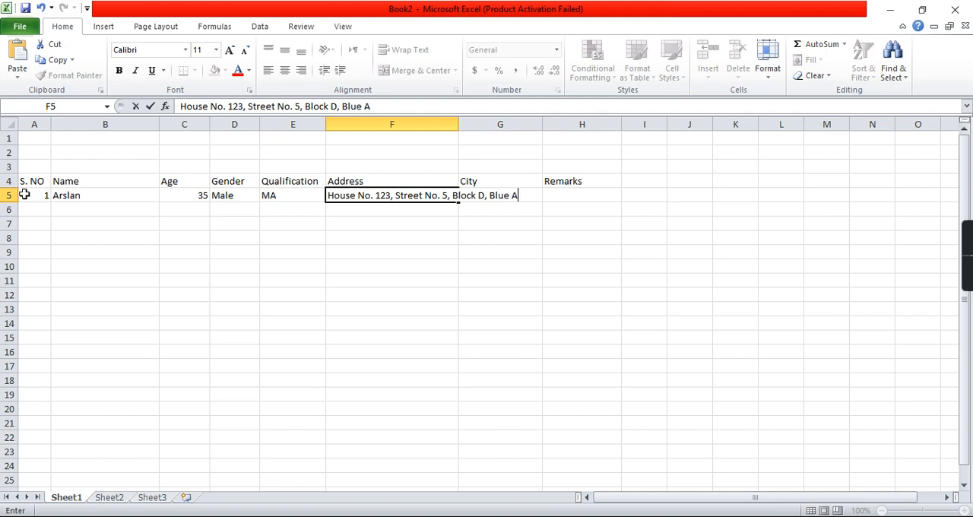
pyautogui.write('rea Islamabad')
pyautogui.press('Tab')
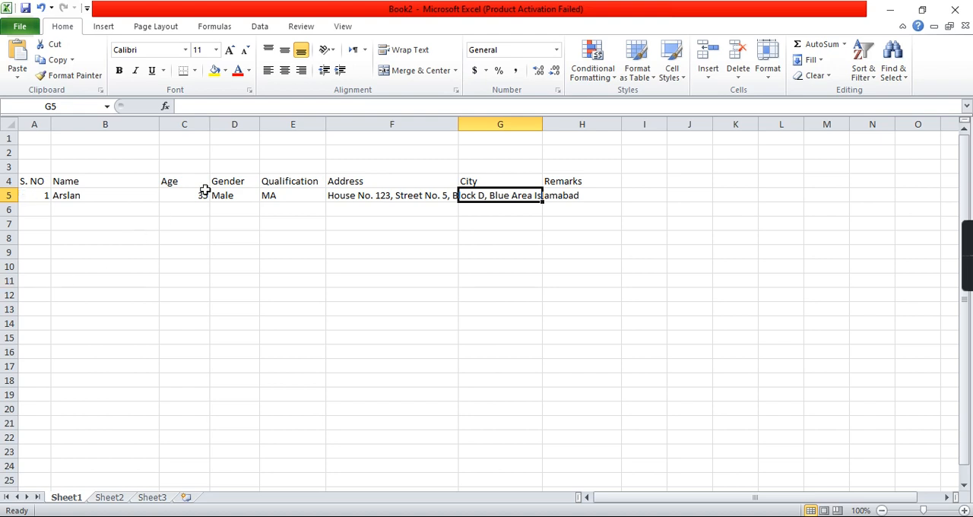
# Step: Enter Islamabad as the first person's city in cell G5
pyautogui.write('Silama')
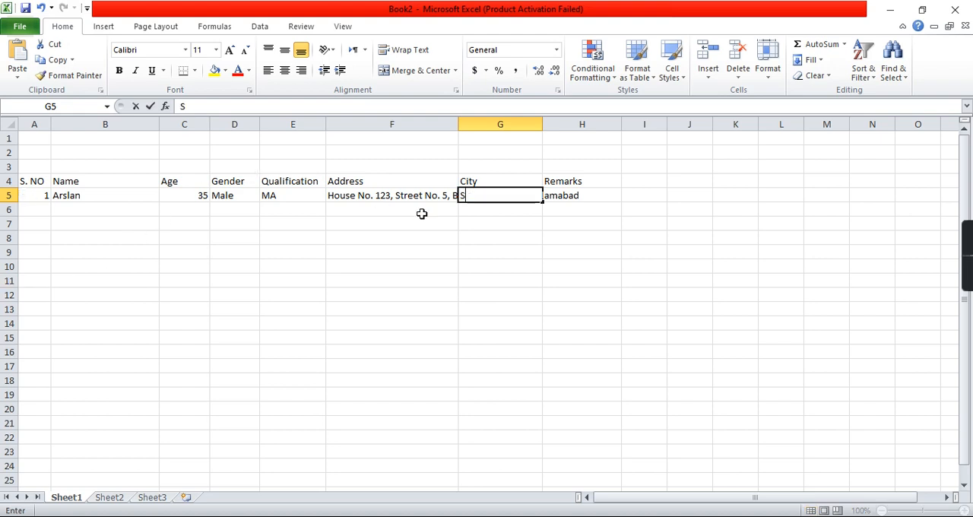
pyautogui.press('BackSpace')
pyautogui.press('BackSpace')
pyautogui.press('BackSpace')
pyautogui.press('BackSpace')
pyautogui.press('BackSpace')
pyautogui.press('BackSpace')
pyautogui.write('Islamabad')
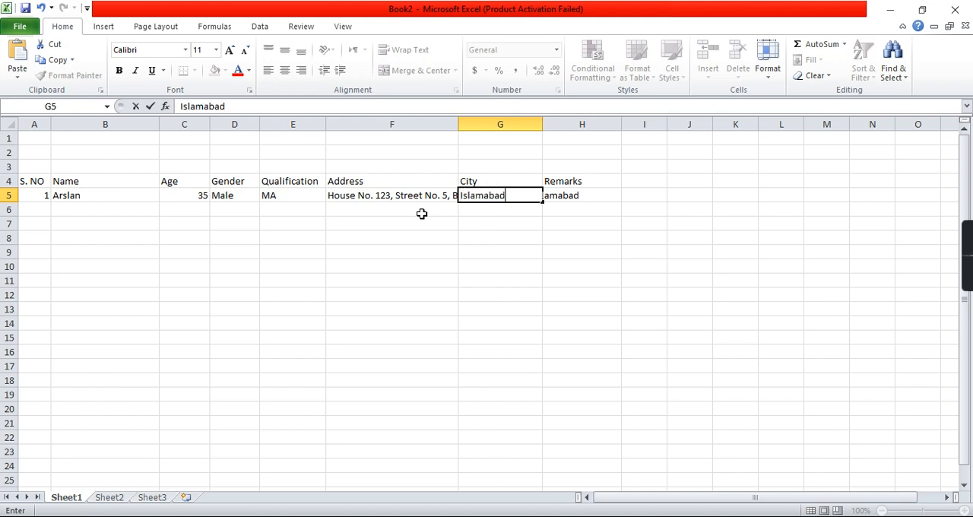
pyautogui.press('Tab')
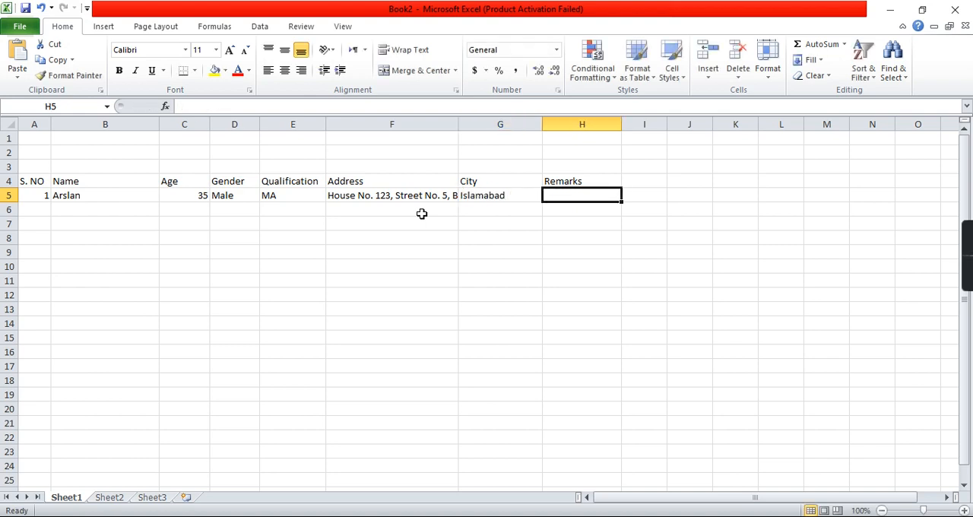
pyautogui.write('NA')
pyautogui.press('BackSpace')
pyautogui.press('BackSpace')
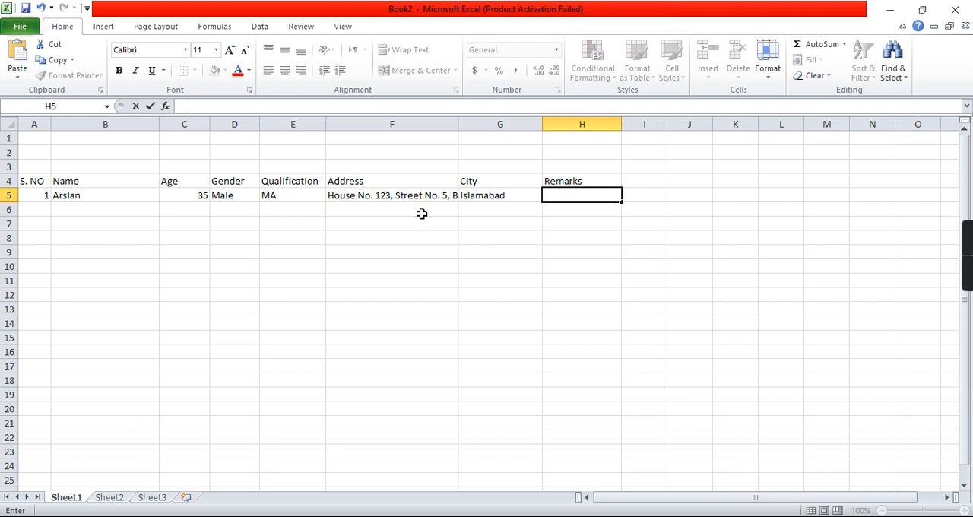
# Step: Start the second record in row 6 with serial number 2 in A6 and the second person's name in B6
pyautogui.press('Return')
pyautogui.press('Left')
pyautogui.press('Left')
pyautogui.press('Left')
pyautogui.press('Left')
pyautogui.press('Left')
pyautogui.press('Left')
pyautogui.write('2')
pyautogui.press('Tab')
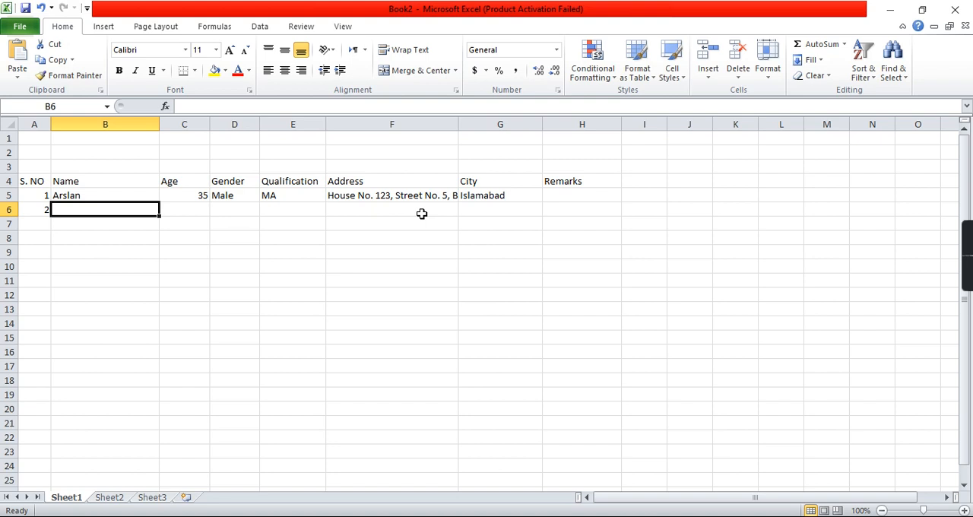
pyautogui.write('Jamel')
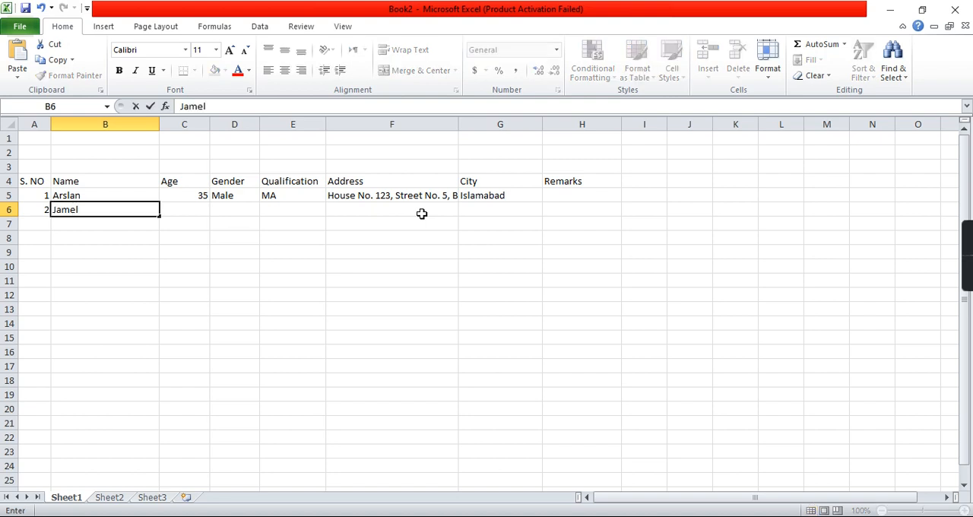
pyautogui.press('BackSpace')
pyautogui.write('el')
pyautogui.press('Tab')
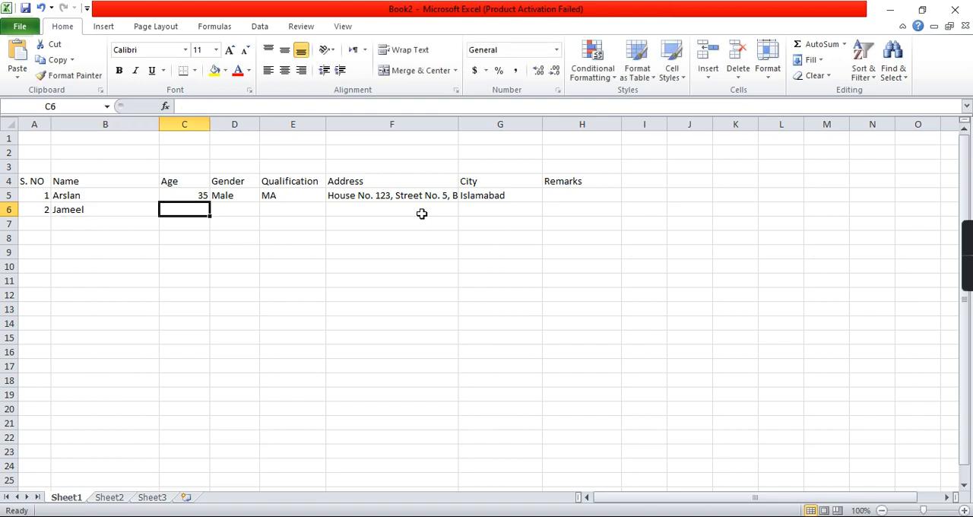
# Step: Enter age 33, gender Male and qualification BA for the second person in cells C6 through E6
pyautogui.write('33')
pyautogui.press('Tab')
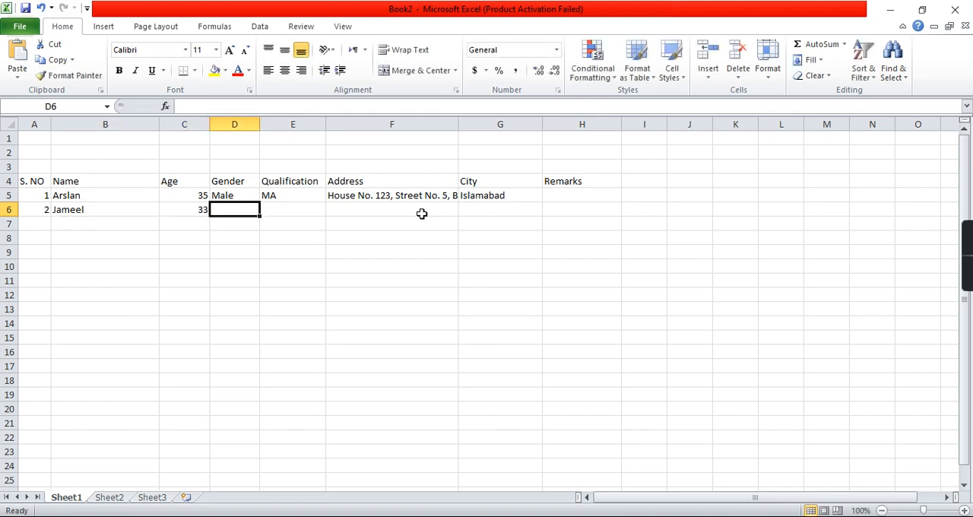
pyautogui.write('Male')
pyautogui.press('Tab')
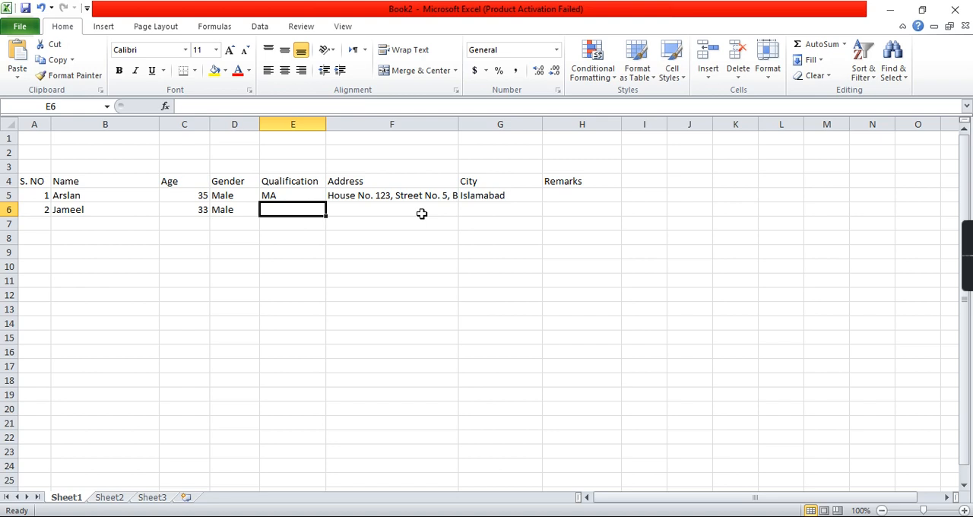
pyautogui.write('BA')
pyautogui.press('Tab')
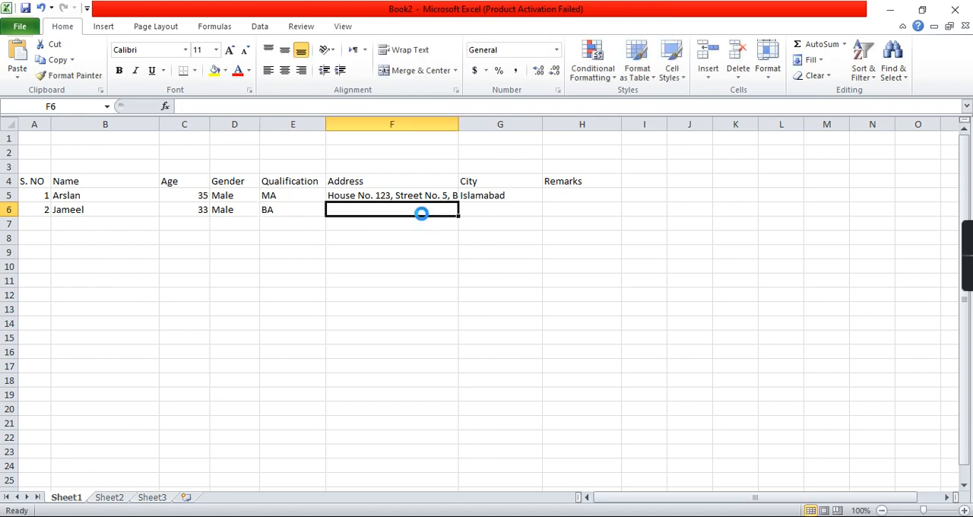
# Step: Paste the first person's address into the second person's Address cell F6 and replace its area and city ending with Lahore
pyautogui.write('House No. 123, Street No. 5, Block D, Blue Area Islamabad')
pyautogui.press('F2')
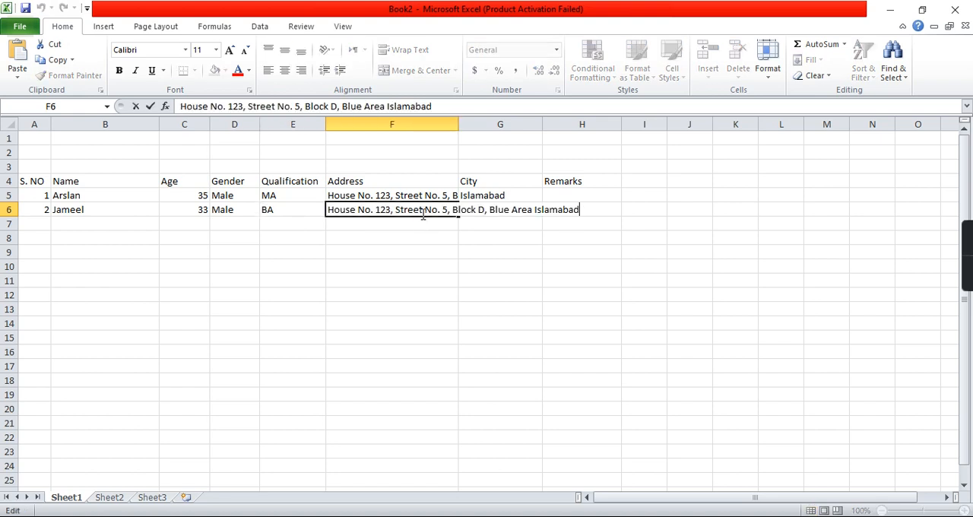
pyautogui.hotkey('ctrl', 'shift', 'Left')
pyautogui.hotkey('ctrl', 'shift', 'Left')
pyautogui.hotkey('ctrl', 'shift', 'Left')
pyautogui.write('Lahore')
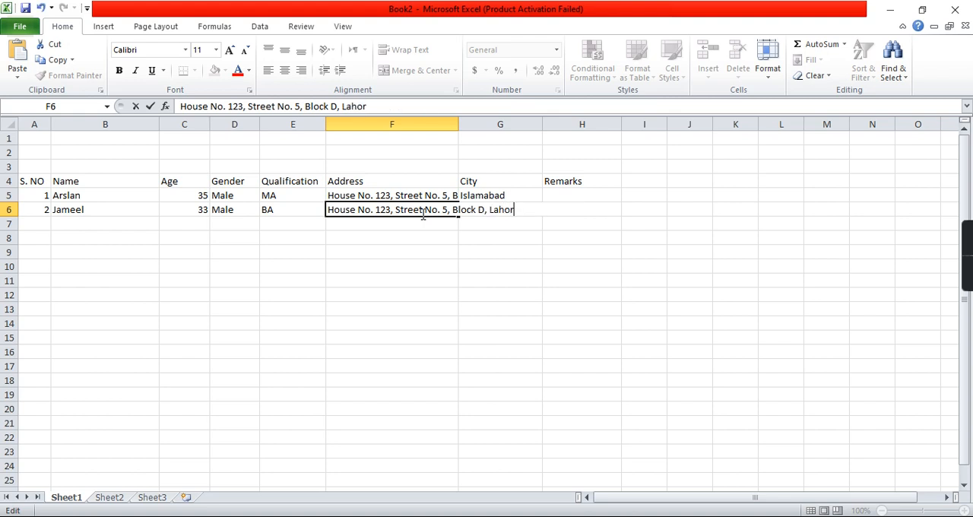
# Step: Enter Lahore as the second person's city in cell G6
pyautogui.press('Tab')
pyautogui.write('Lahore')
pyautogui.press('Tab')
# Step: Start the third record in row 7 with serial number 3 in A7 and the third person's name in B7
pyautogui.press('Return')
pyautogui.press('Home')
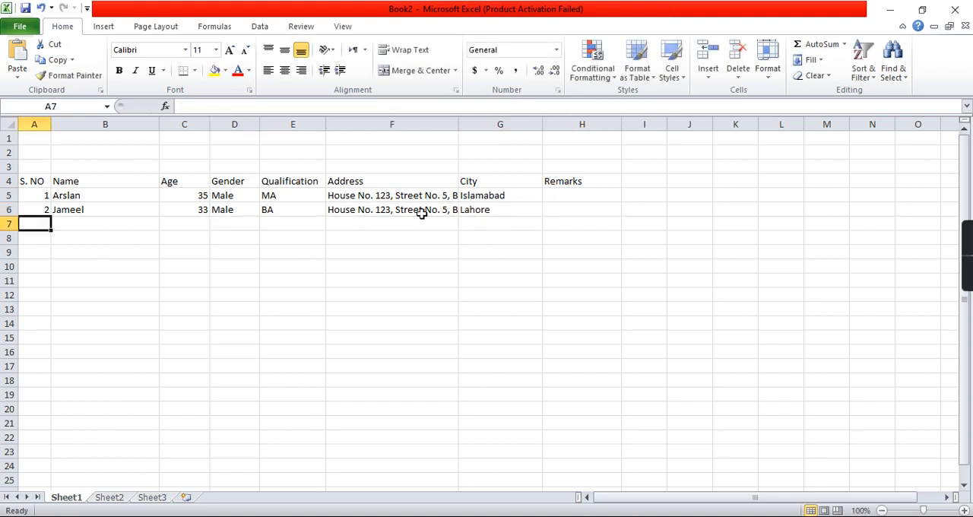
pyautogui.write('3')
pyautogui.press('Tab')
pyautogui.write('Salma')
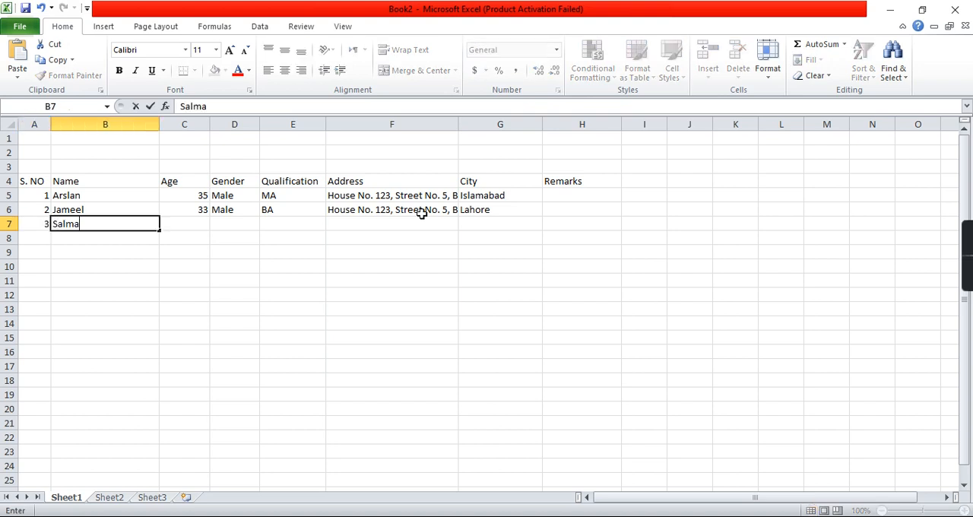
pyautogui.press('Tab')
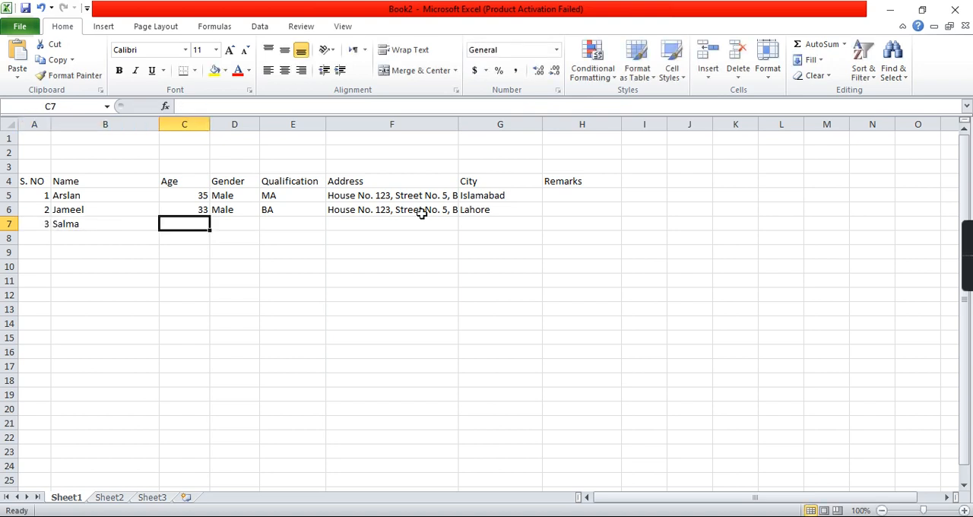
# Step: Enter age 30, gender Female and qualification BA for the third person in cells C7 through E7
pyautogui.write('30')
pyautogui.press('Tab')
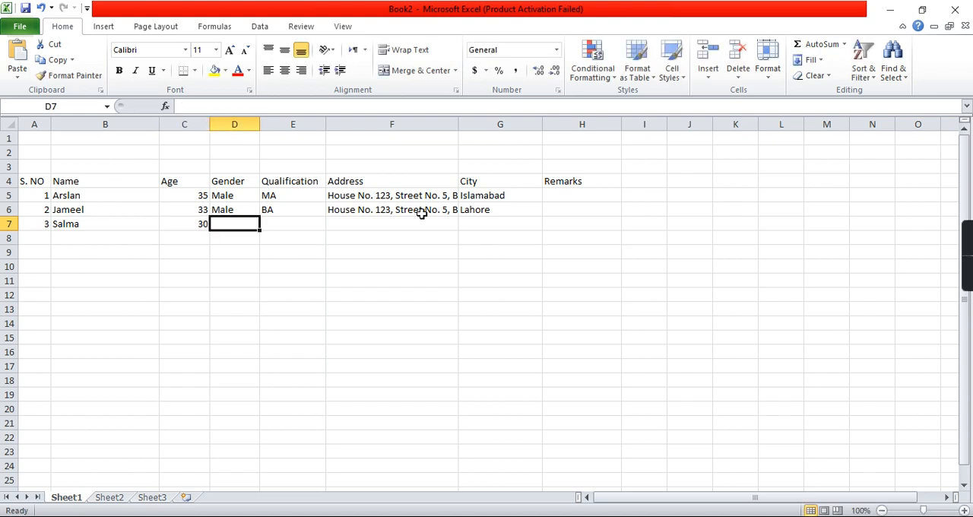
pyautogui.write('Female')
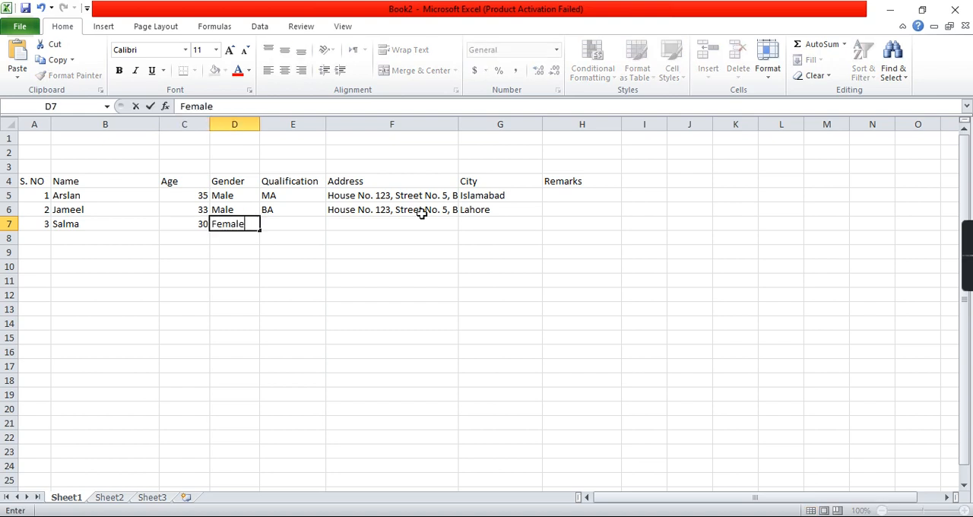
pyautogui.press('Tab')
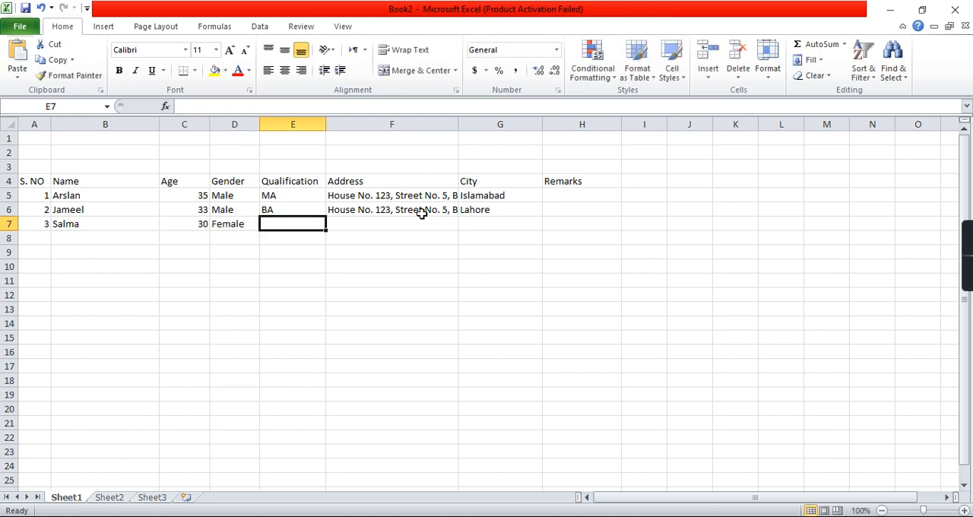
pyautogui.write('BA')
pyautogui.press('Tab')
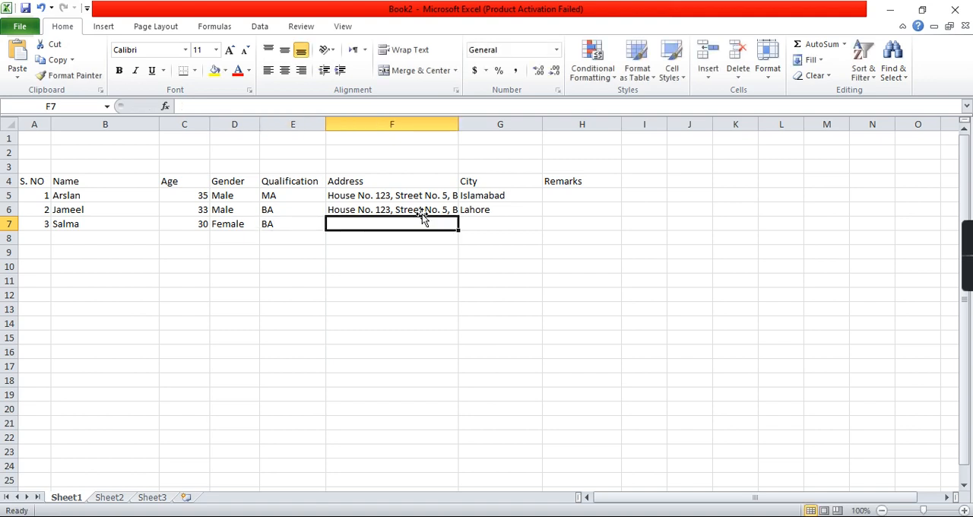
# Step: Fill the address from F6 down into F7 and change its city ending to Karachi
pyautogui.hotkey('ctrl', 'd')
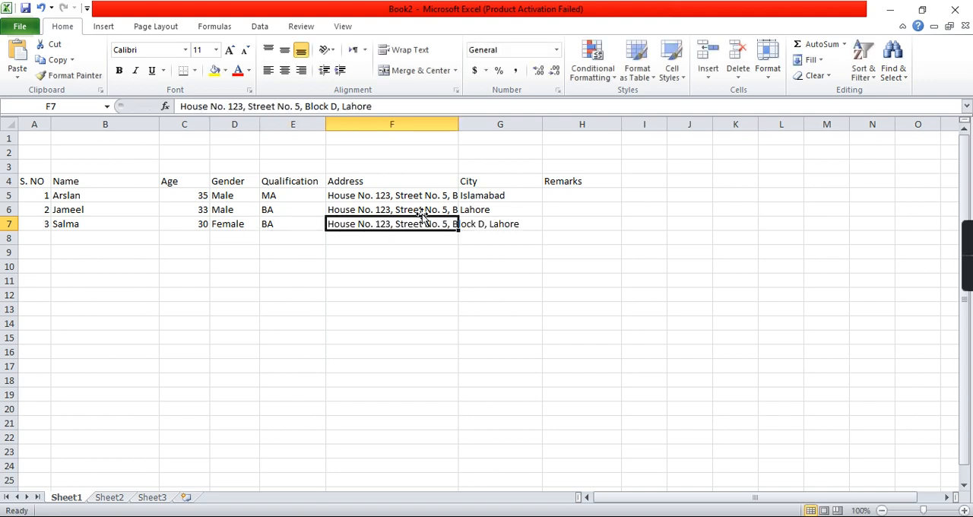
pyautogui.press('F2')
pyautogui.hotkey('ctrl', 'shift', 'Left')
pyautogui.write('Karachi')
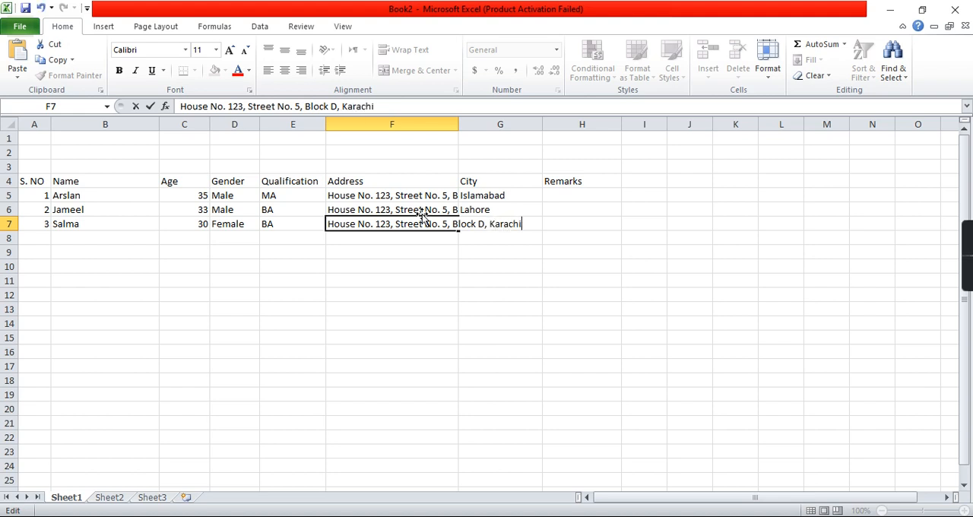
# Step: Enter Karachi as the third person's city in cell G7
pyautogui.press('Tab')
pyautogui.write('Karachi')
pyautogui.press('Tab')
pyautogui.press('Left')
pyautogui.press('Left')
pyautogui.press('Left')
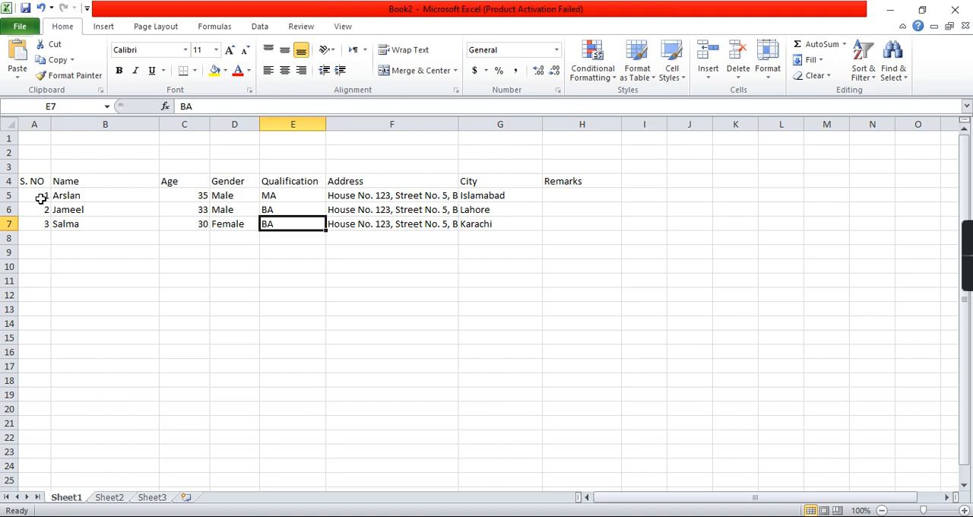
# Step: Extend the serial number series from A5:A7 down to 19 in cell A23
pyautogui.moveTo(41, 198); pyautogui.dragTo(37, 222)
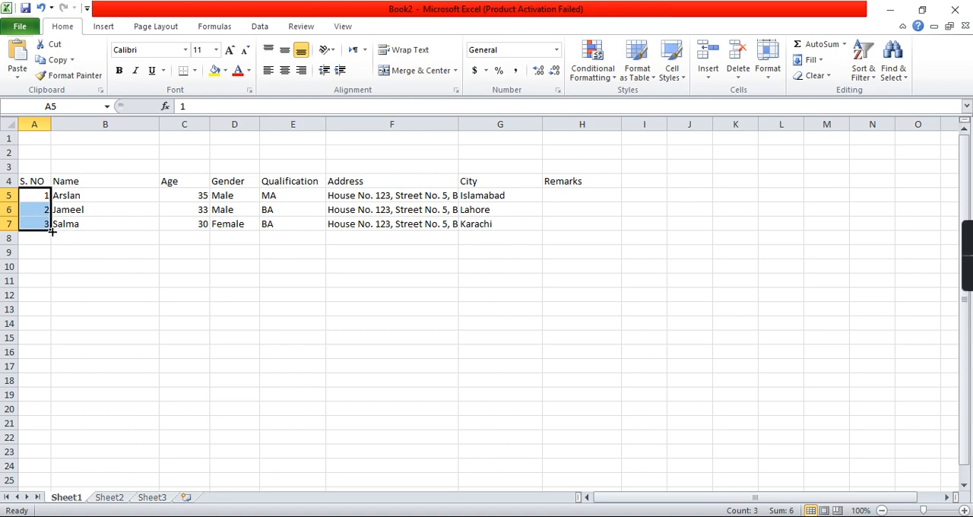
pyautogui.moveTo(51, 232); pyautogui.dragTo(43, 458)
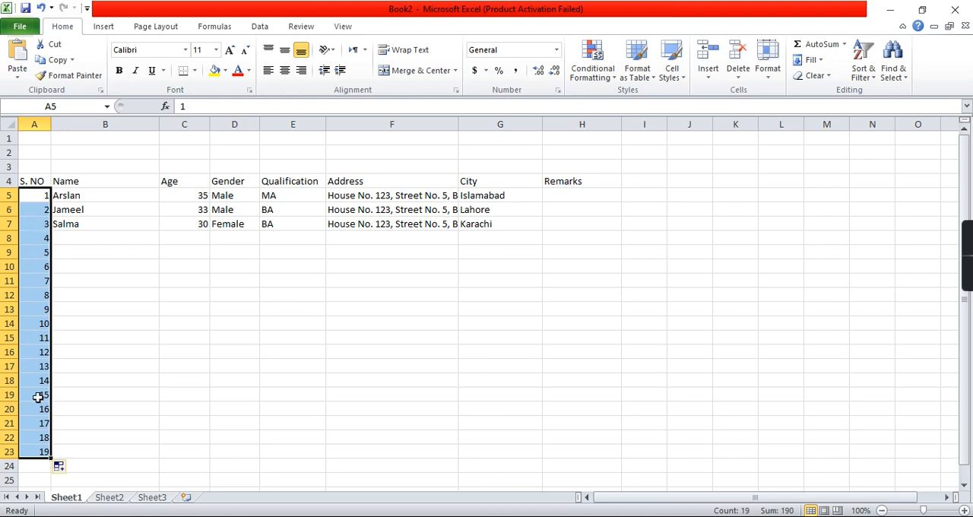
pyautogui.click(86, 238)
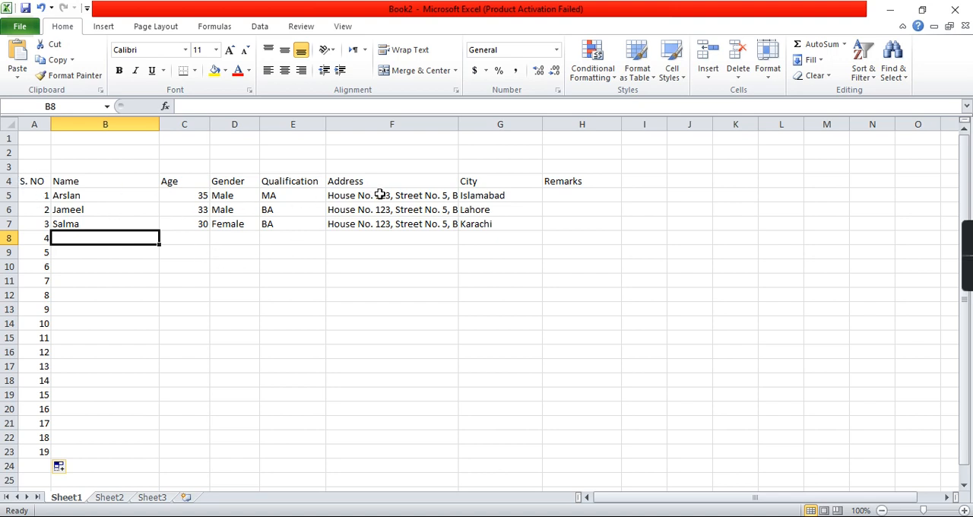
# Step: Fit the Address column F to its contents and narrow it to roughly 60% of that width
pyautogui.moveTo(457, 124); pyautogui.dragTo(456, 124)
pyautogui.doubleClick(456, 124)
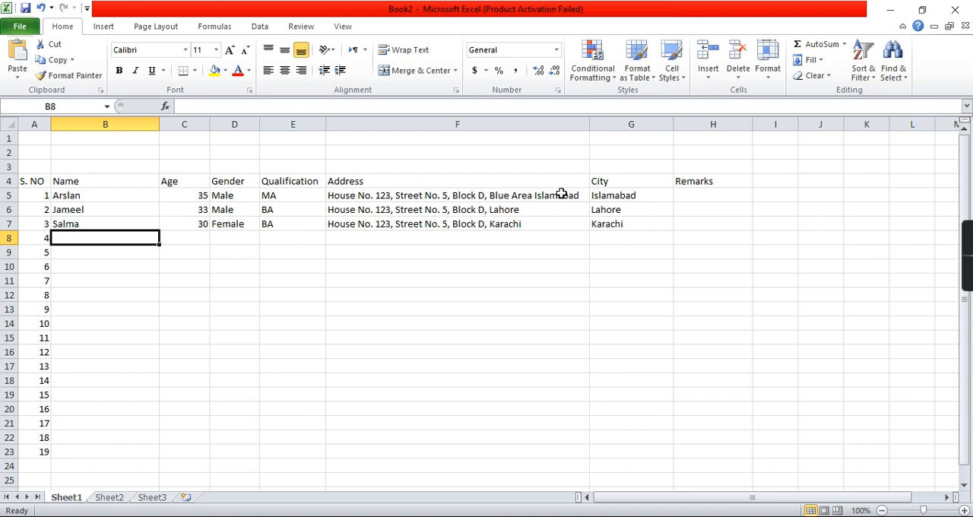
pyautogui.moveTo(589, 124); pyautogui.dragTo(487, 124)
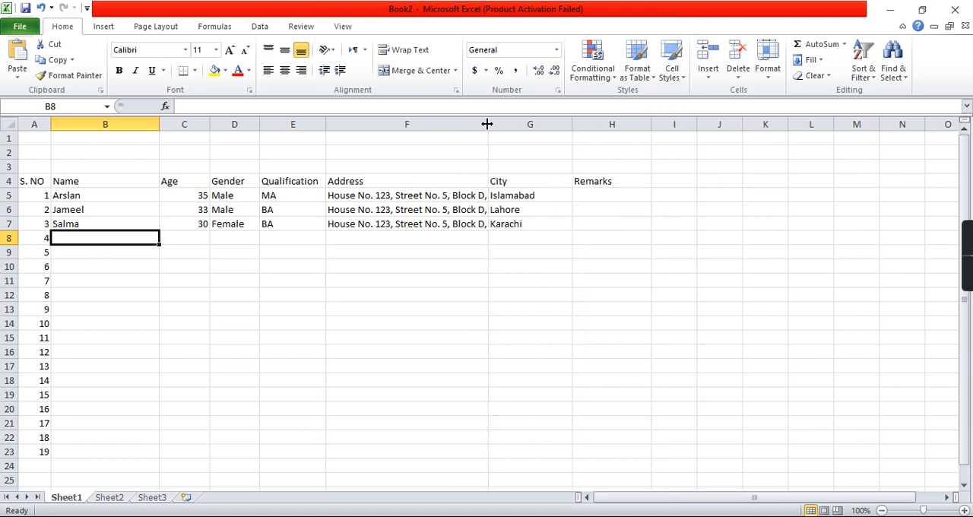
# Step: Wrap the text of the three addresses in cells F5 through F7
pyautogui.click(428, 197)
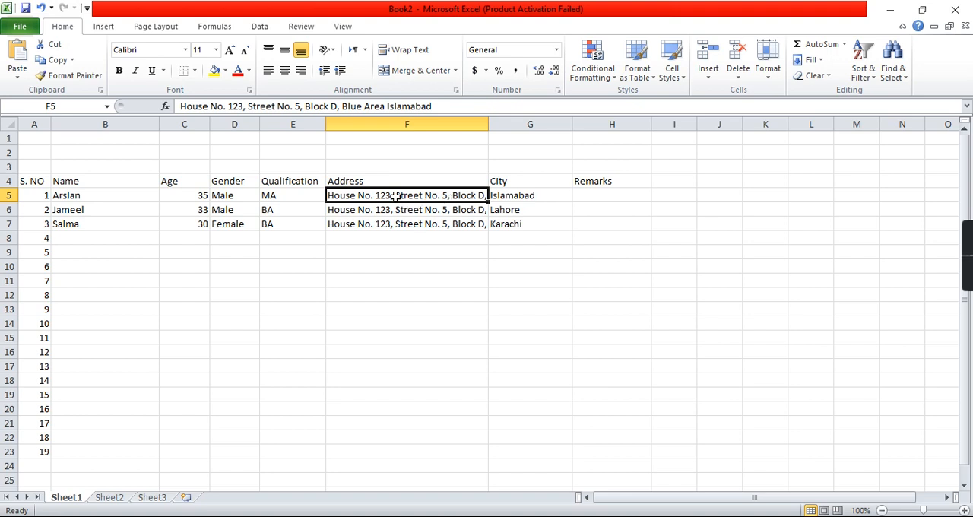
pyautogui.click(407, 52)
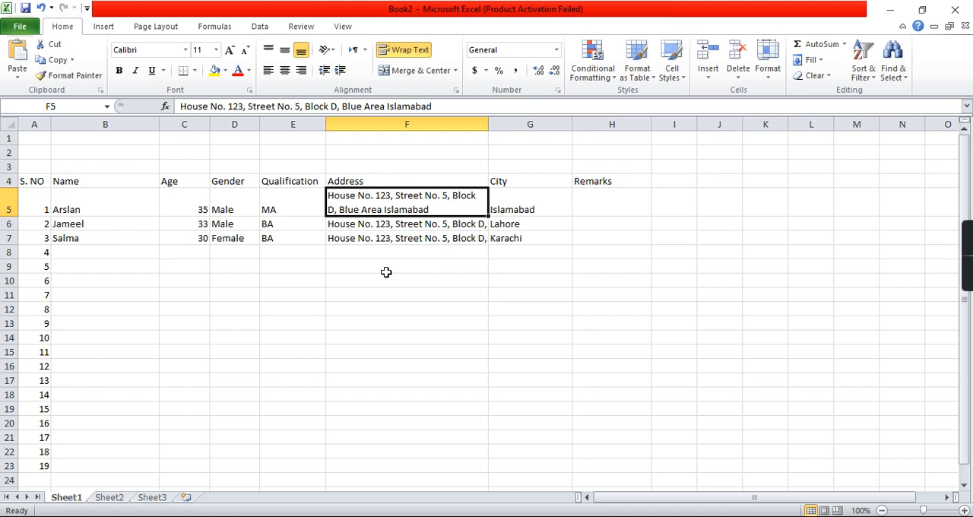
pyautogui.click(401, 223)
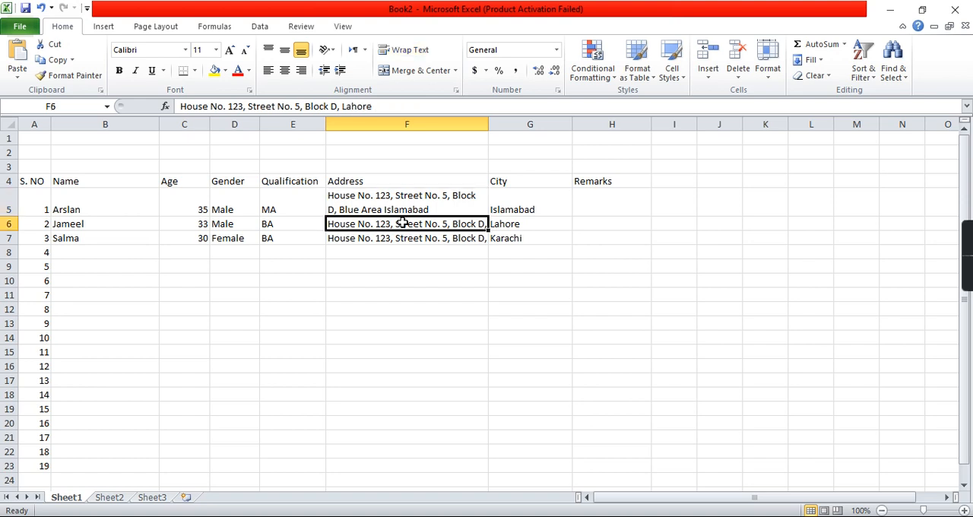
pyautogui.click(408, 51)
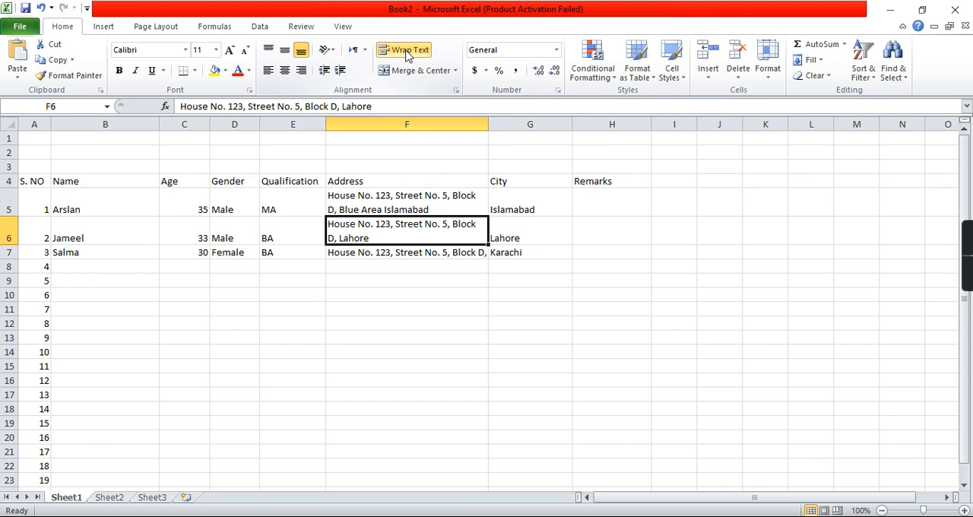
pyautogui.moveTo(413, 211); pyautogui.dragTo(419, 251)
pyautogui.click(408, 49)
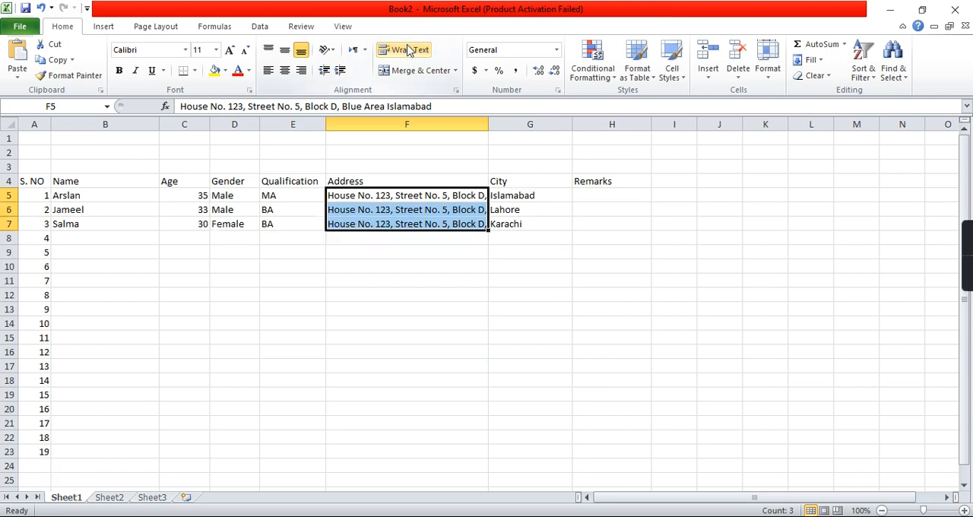
pyautogui.click(408, 50)
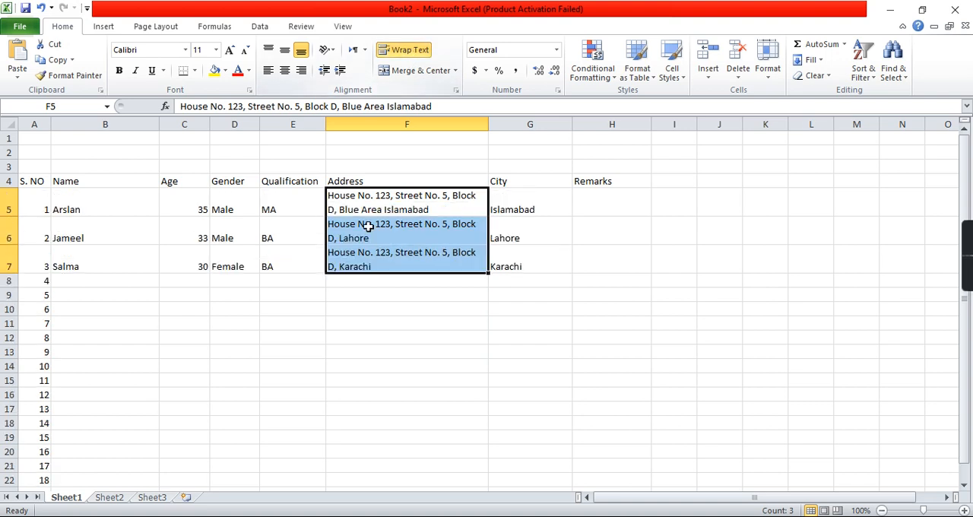
pyautogui.click(385, 309)
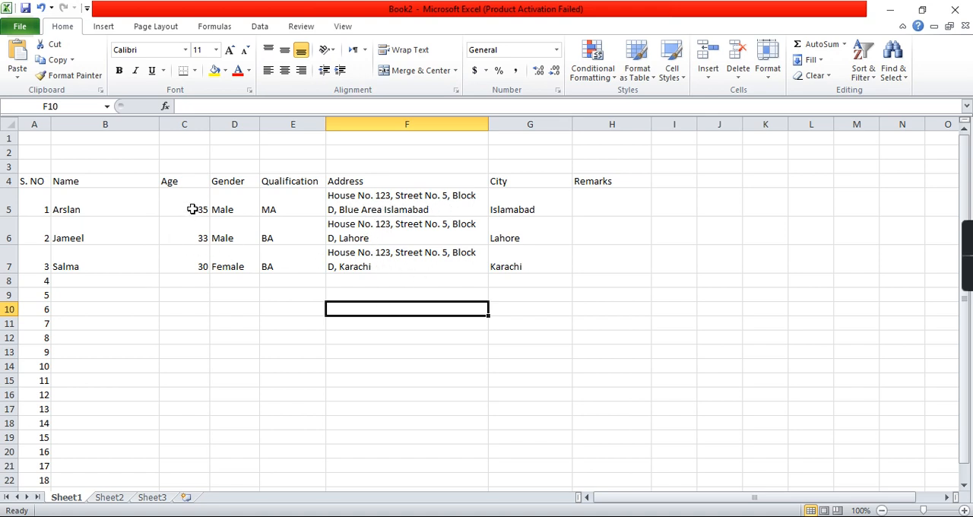
# Step: Make the header cells A4 through H4 bold and center them horizontally
pyautogui.moveTo(34, 183); pyautogui.dragTo(581, 180)
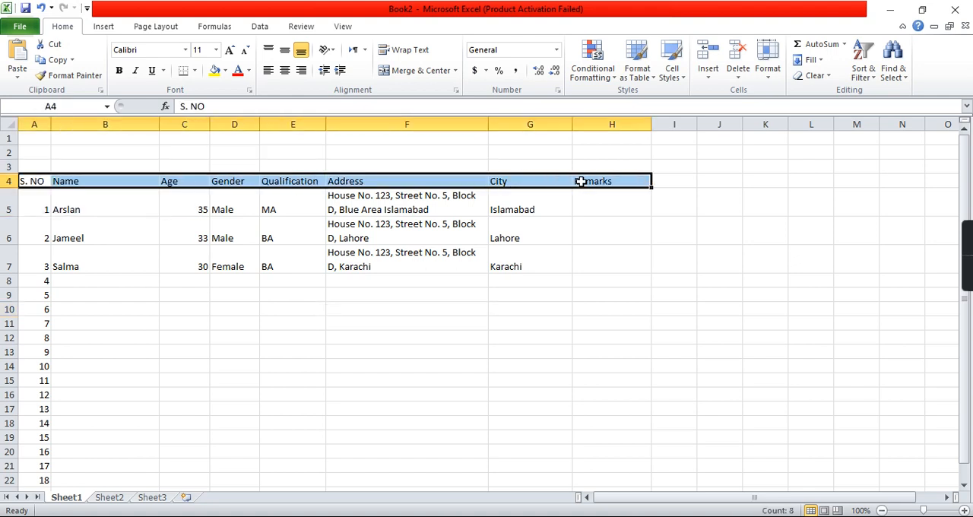
pyautogui.click(119, 72)
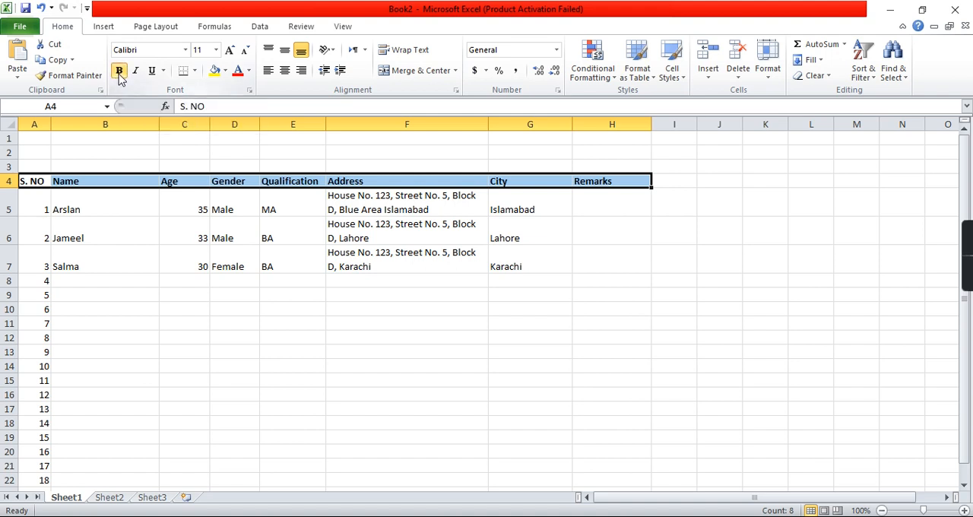
pyautogui.click(285, 71)
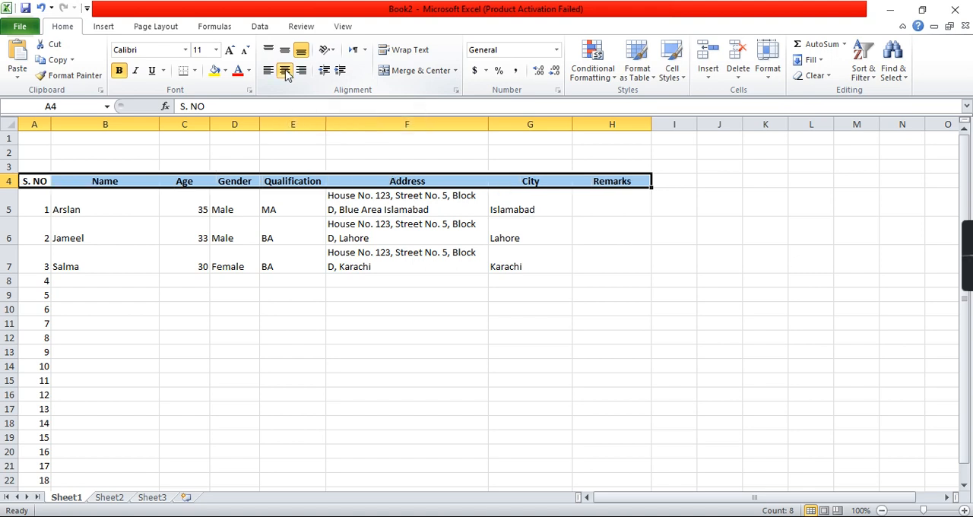
pyautogui.click(106, 181)
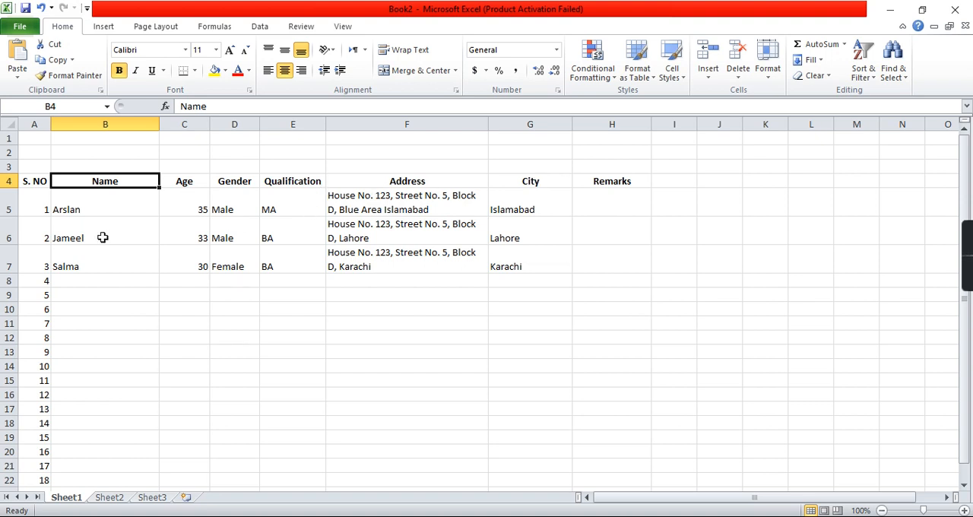
# Step: Center the serial numbers in cells A5 through A23 horizontally
pyautogui.moveTo(37, 196); pyautogui.dragTo(36, 458)
pyautogui.moveTo(36, 456); pyautogui.dragTo(36, 466)
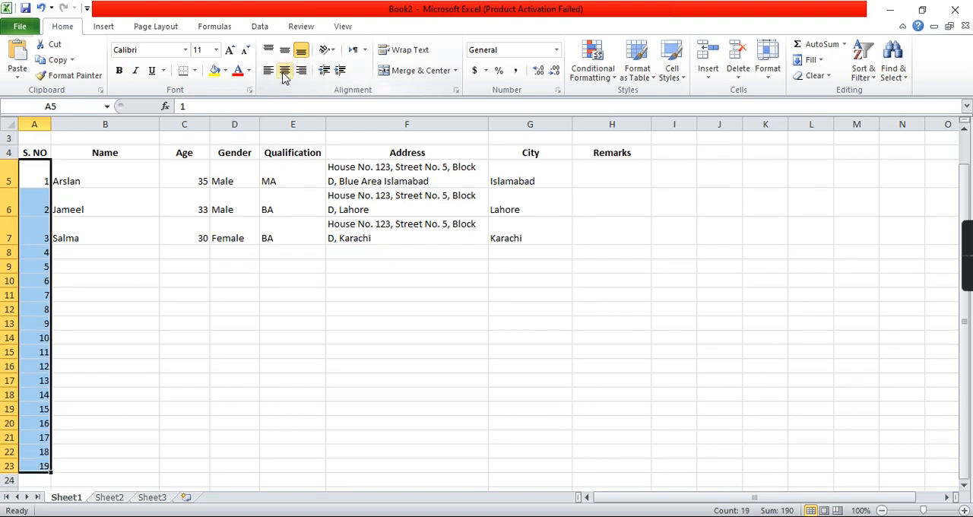
pyautogui.click(284, 70)
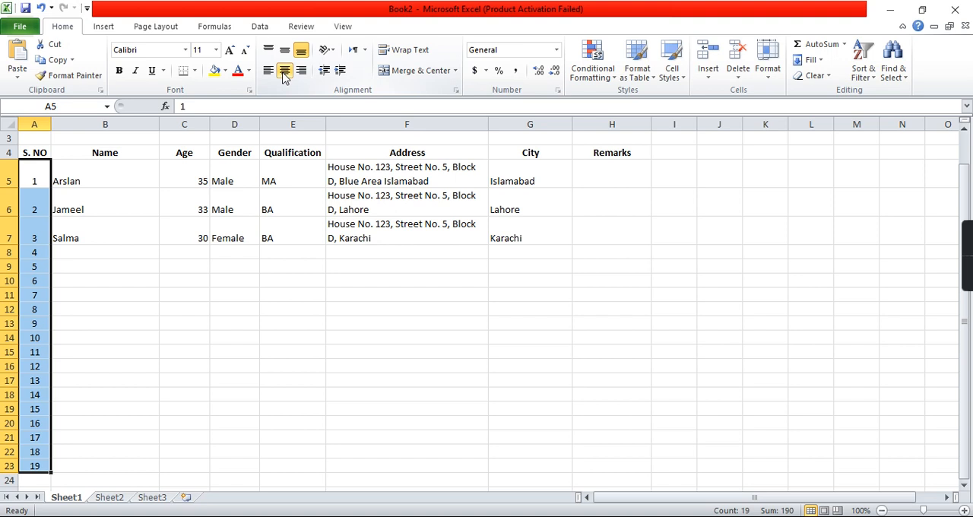
# Step: Center the age, gender and qualification values in C5:E7 and the cities in G5:G7 horizontally
pyautogui.click(191, 173)
pyautogui.moveTo(190, 174); pyautogui.dragTo(289, 228)
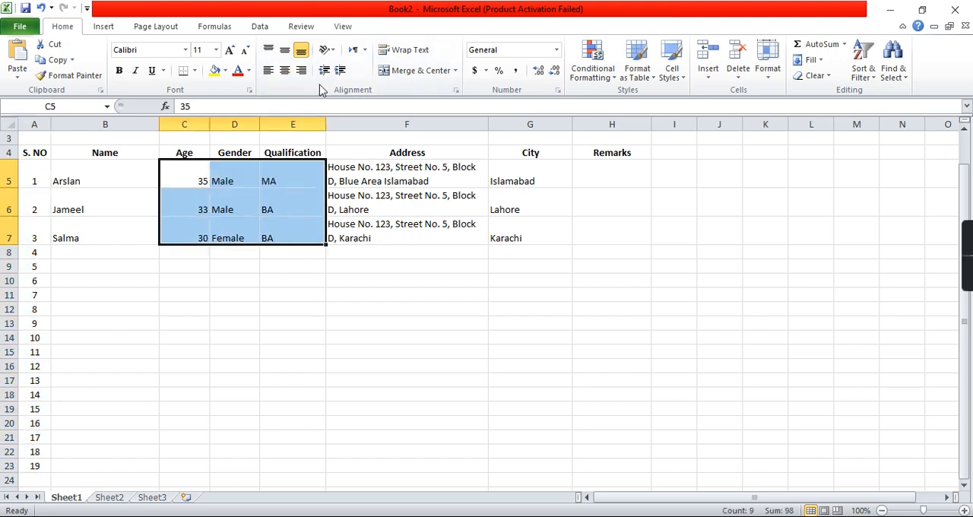
pyautogui.click(285, 70)
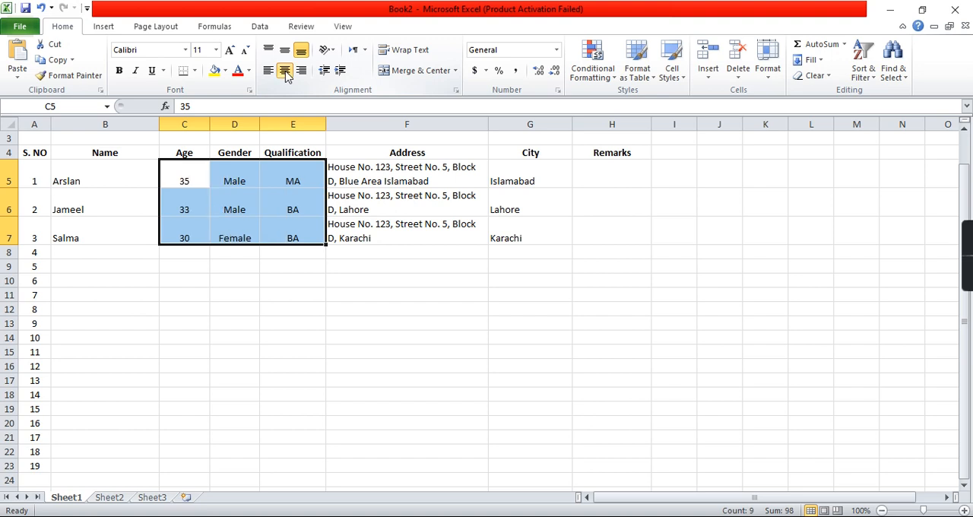
pyautogui.moveTo(532, 168); pyautogui.dragTo(535, 221)
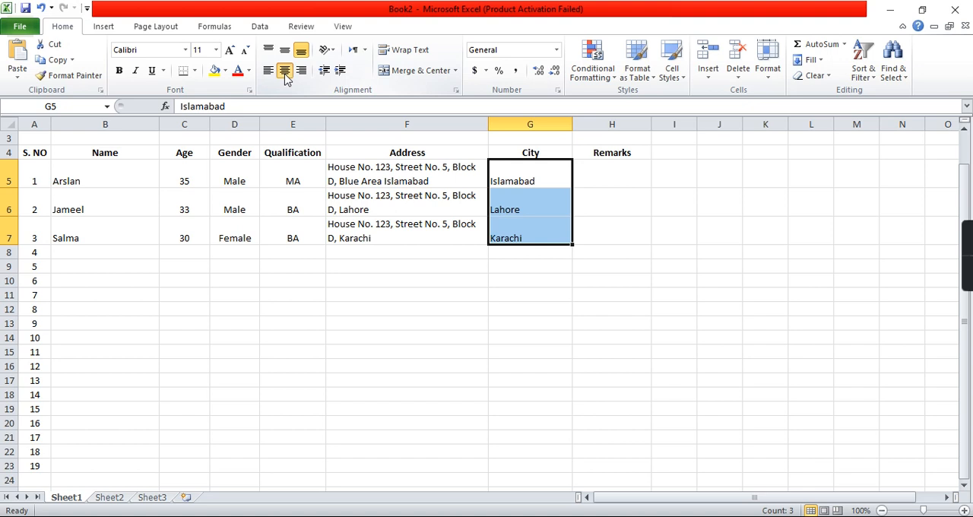
pyautogui.click(285, 71)
pyautogui.click(453, 263)
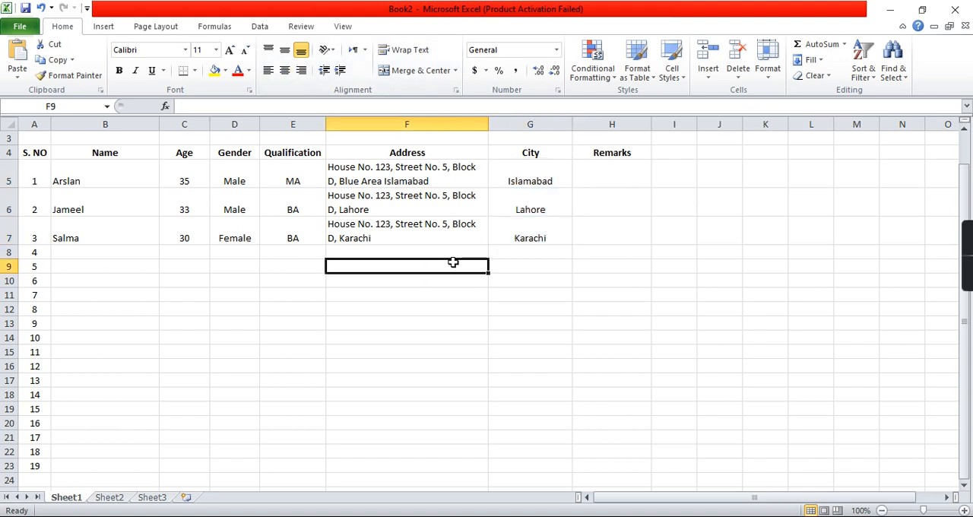
pyautogui.scroll(1, 364, 177)
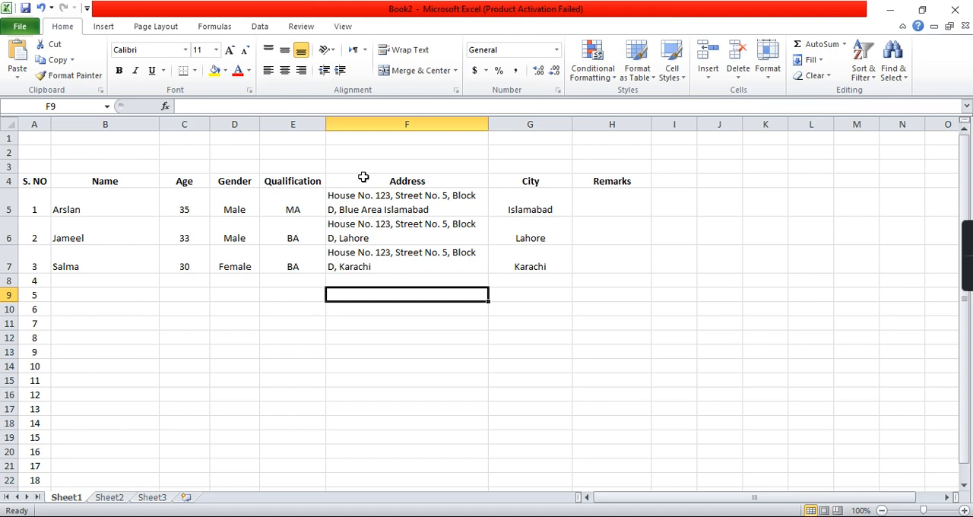
# Step: Increase the height of header row 4 and apply All Borders to cells A4 through H7
pyautogui.moveTo(6, 187); pyautogui.dragTo(6, 198)
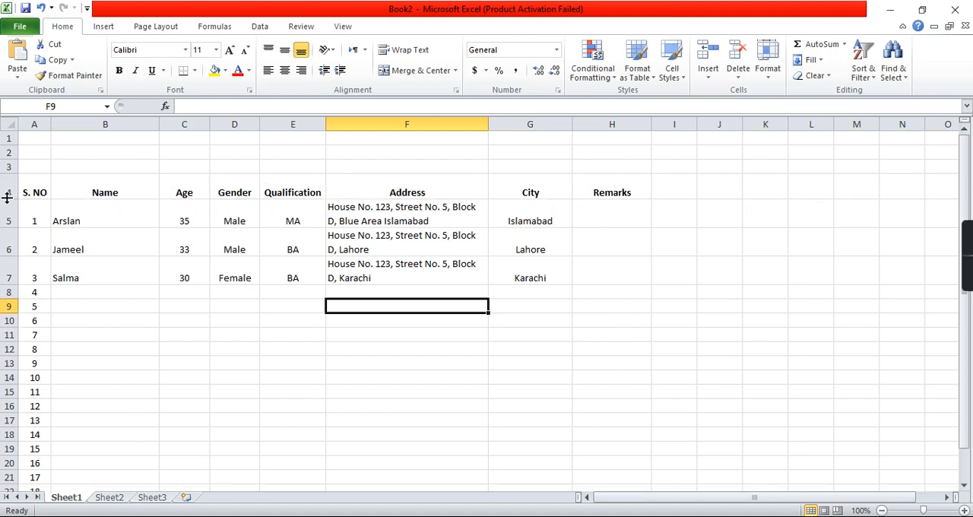
pyautogui.click(35, 189)
pyautogui.moveTo(35, 188); pyautogui.dragTo(356, 215)
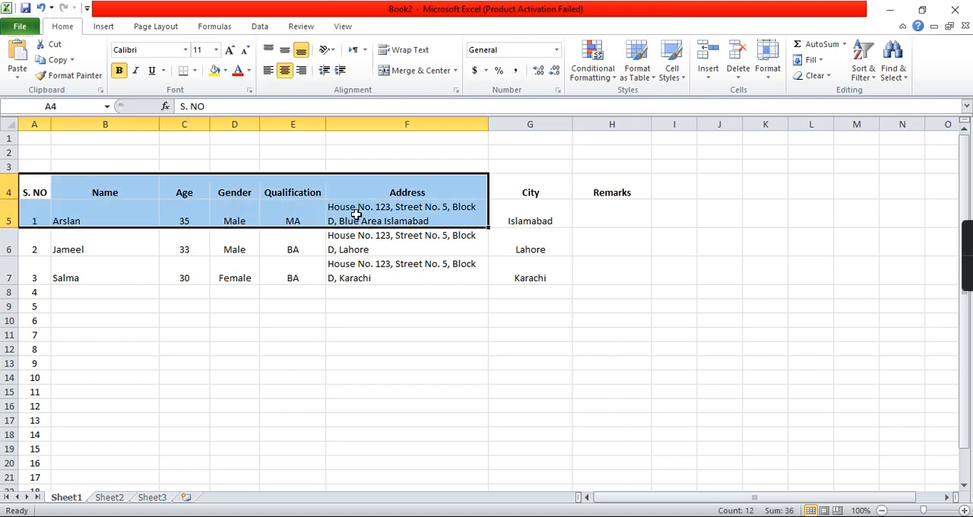
pyautogui.moveTo(35, 182); pyautogui.dragTo(586, 268)
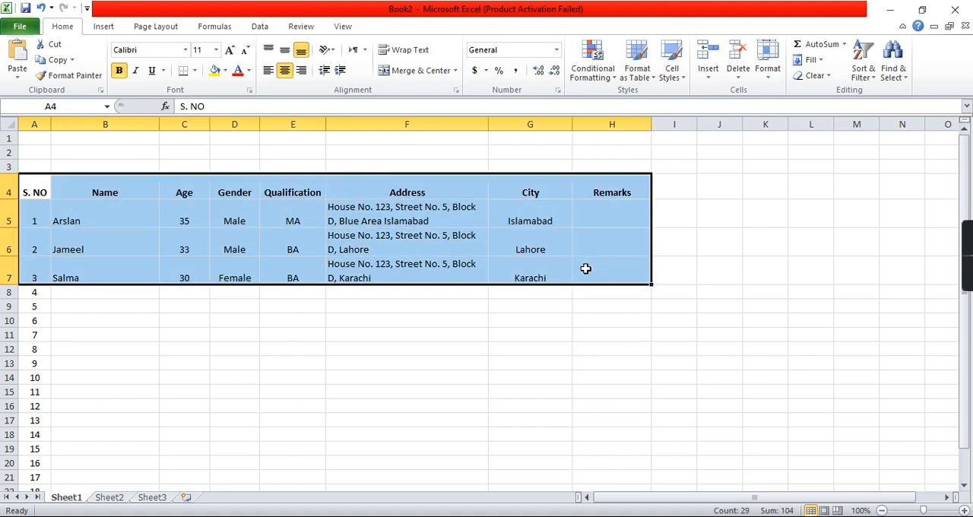
pyautogui.click(195, 74)
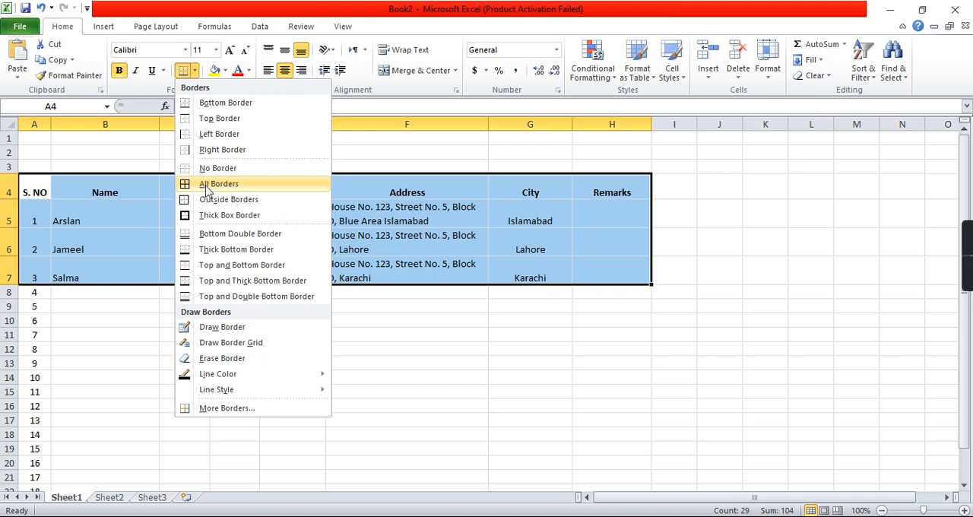
pyautogui.click(206, 190)
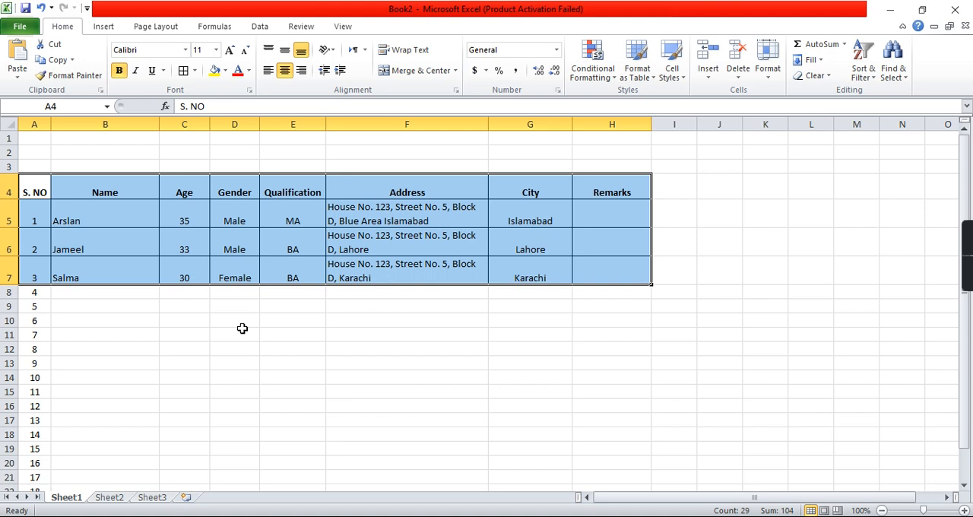
pyautogui.click(241, 331)
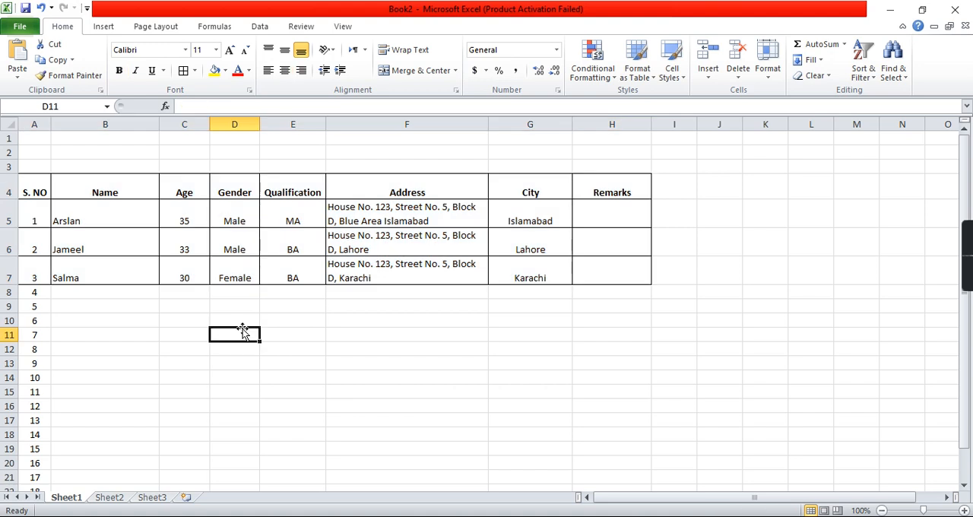
# Step: Apply all borders to the full table range, cells A4 through H23
pyautogui.click(43, 179)
pyautogui.moveTo(43, 180); pyautogui.dragTo(582, 463)
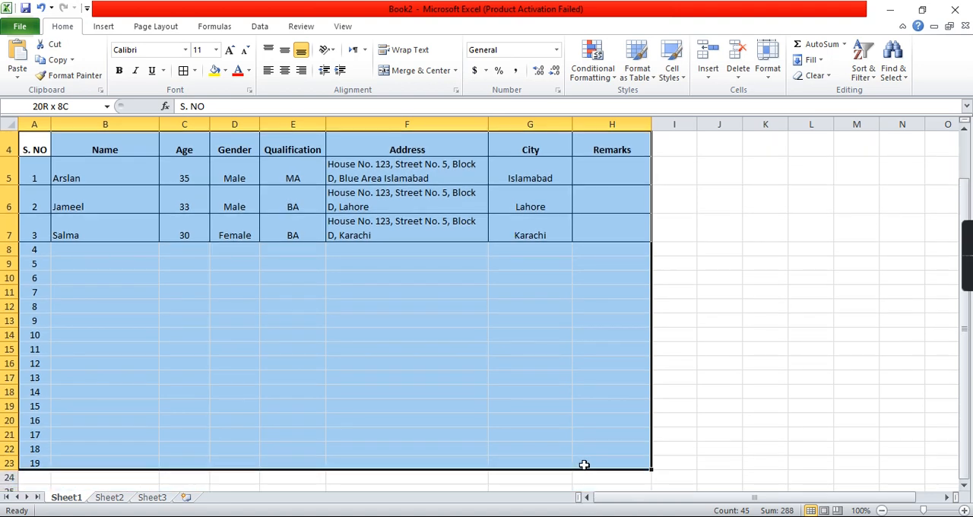
pyautogui.click(183, 71)
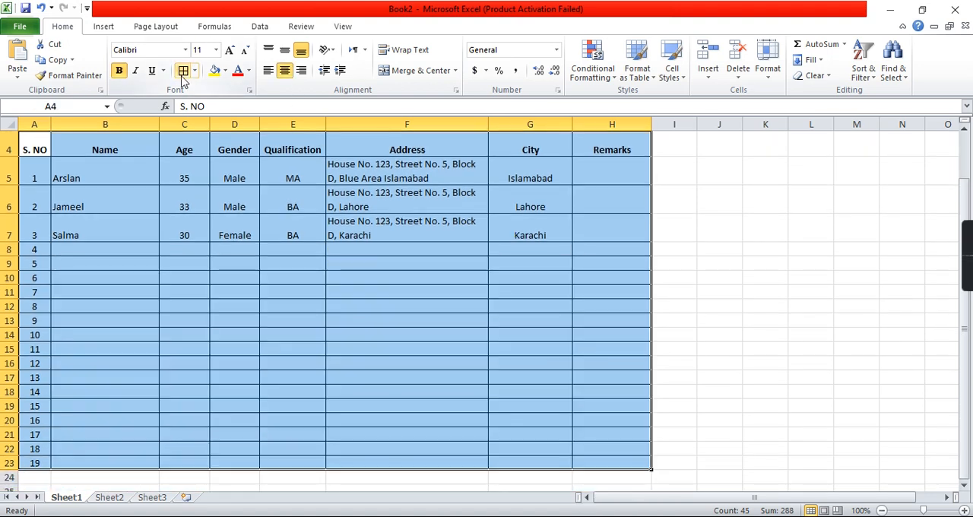
pyautogui.click(248, 283)
pyautogui.scroll(1, 248, 282)
pyautogui.click(305, 250)
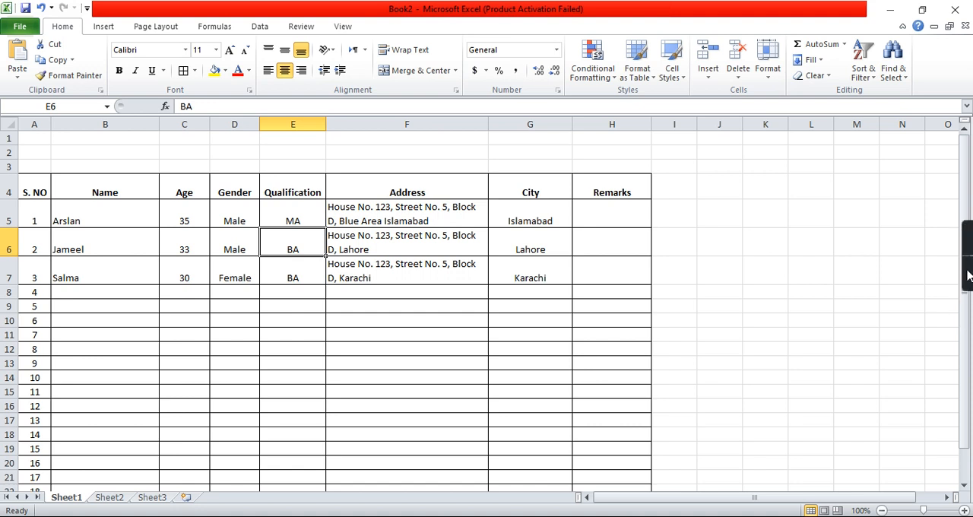
pyautogui.moveTo(971, 268)
pyautogui.moveTo(950, 242)
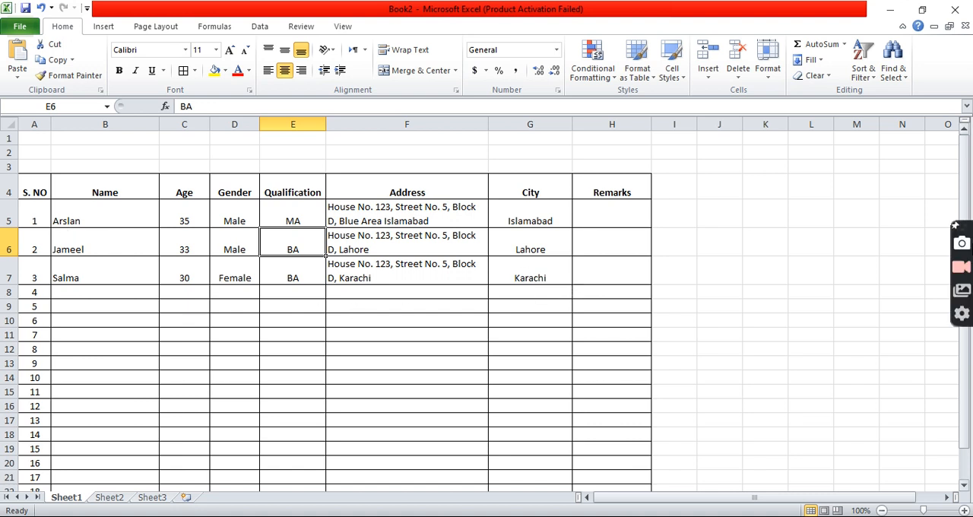